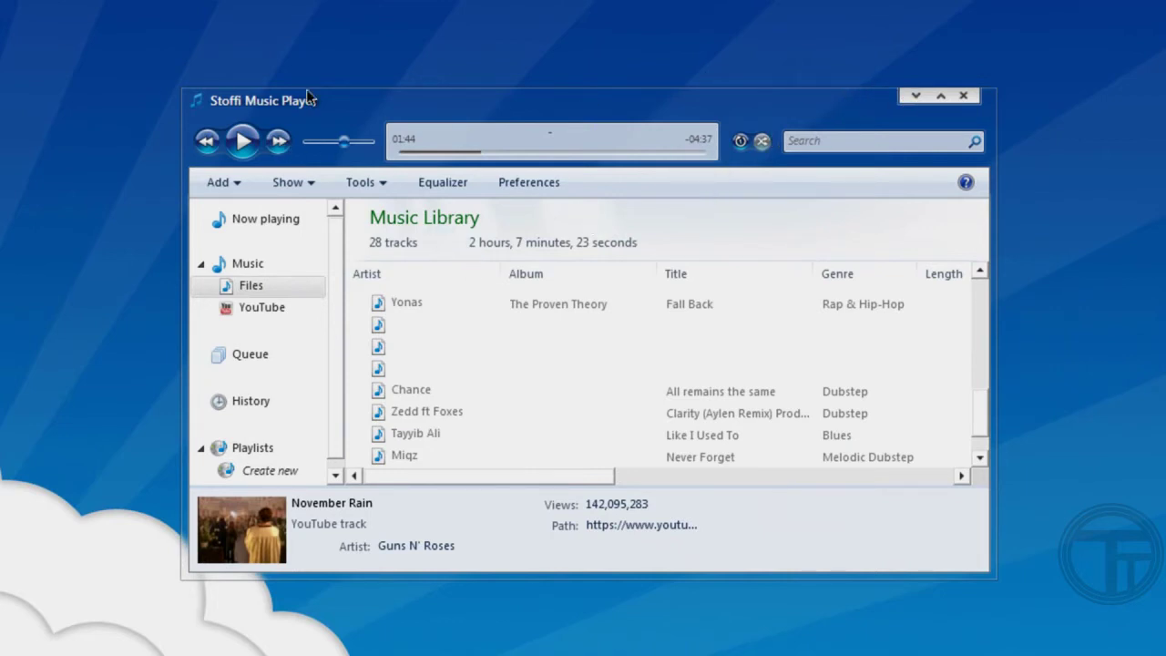
left_click_drag(166, 69, 1014, 589)
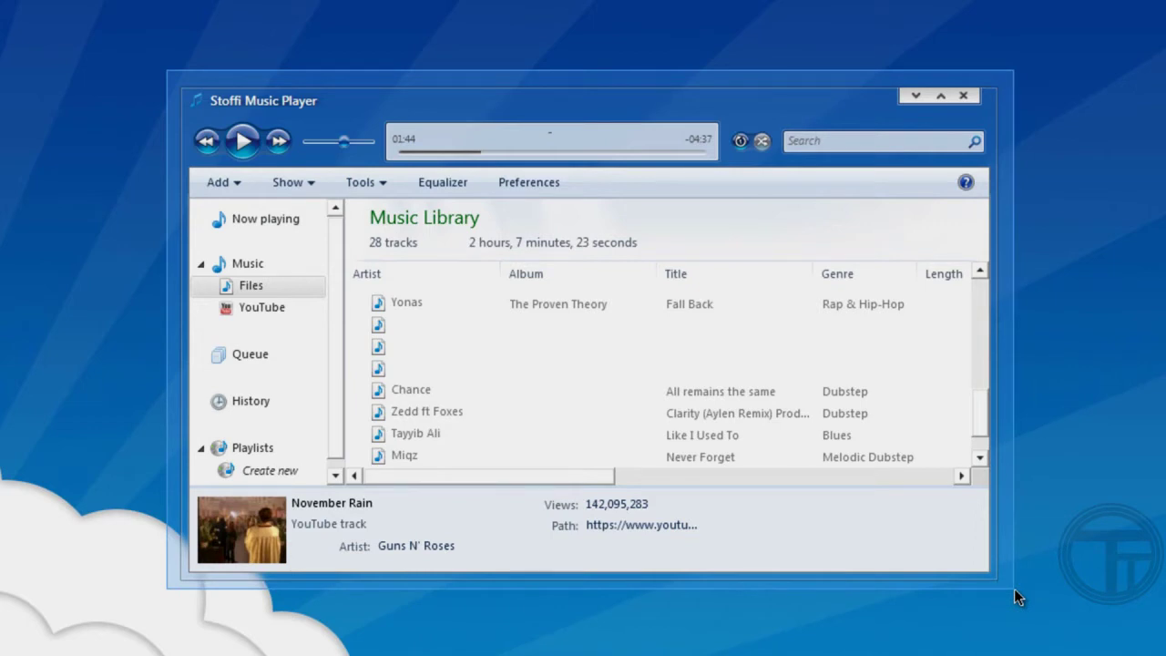
left_click_drag(1014, 588, 1005, 605)
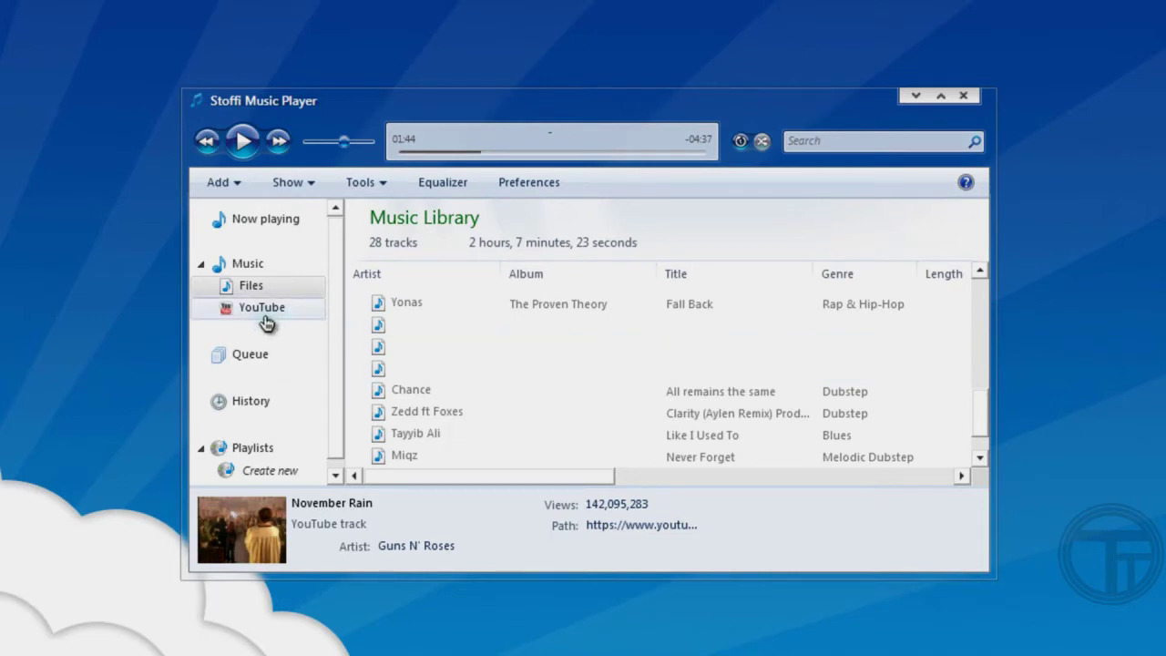
left_click(209, 290)
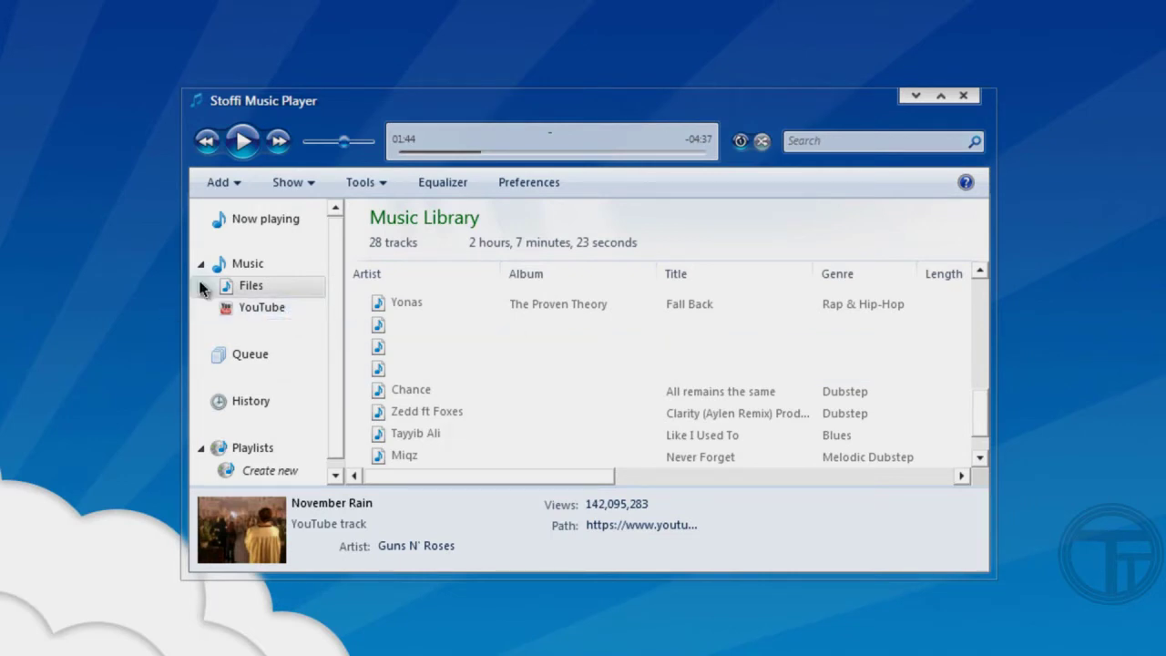
- Minimize the music player and extract the "Stoffi Music Player - Teteu tutors" archive directly onto the desktop
left_click(915, 95)
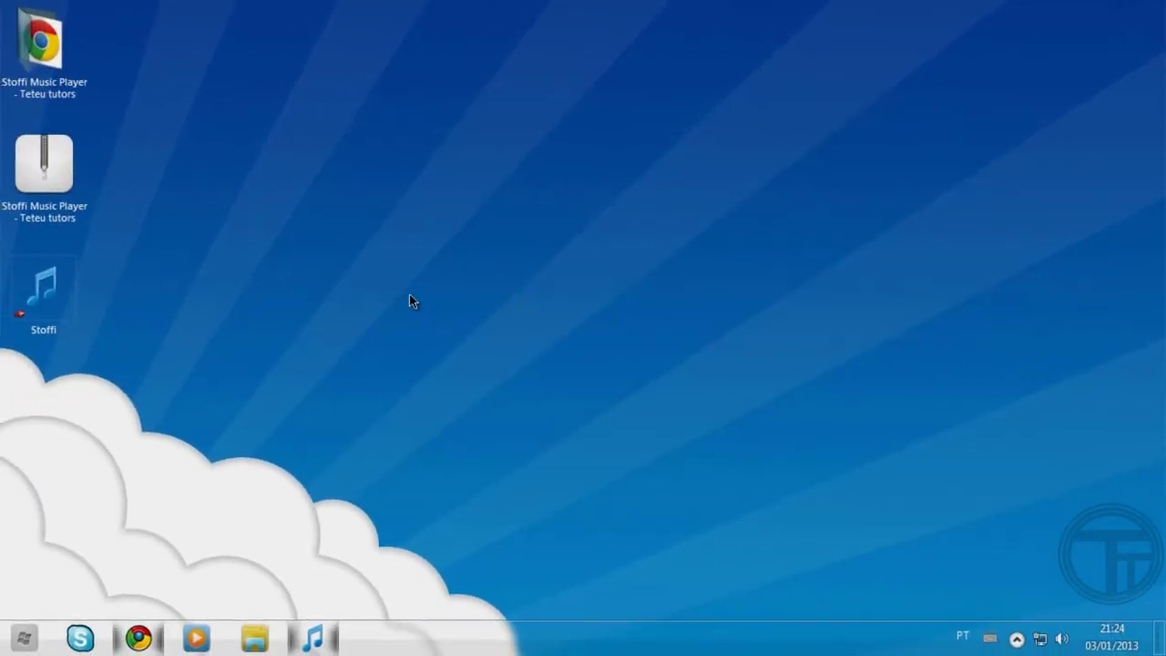
left_click_drag(46, 173, 413, 192)
left_click_drag(294, 110, 550, 286)
left_click(294, 262)
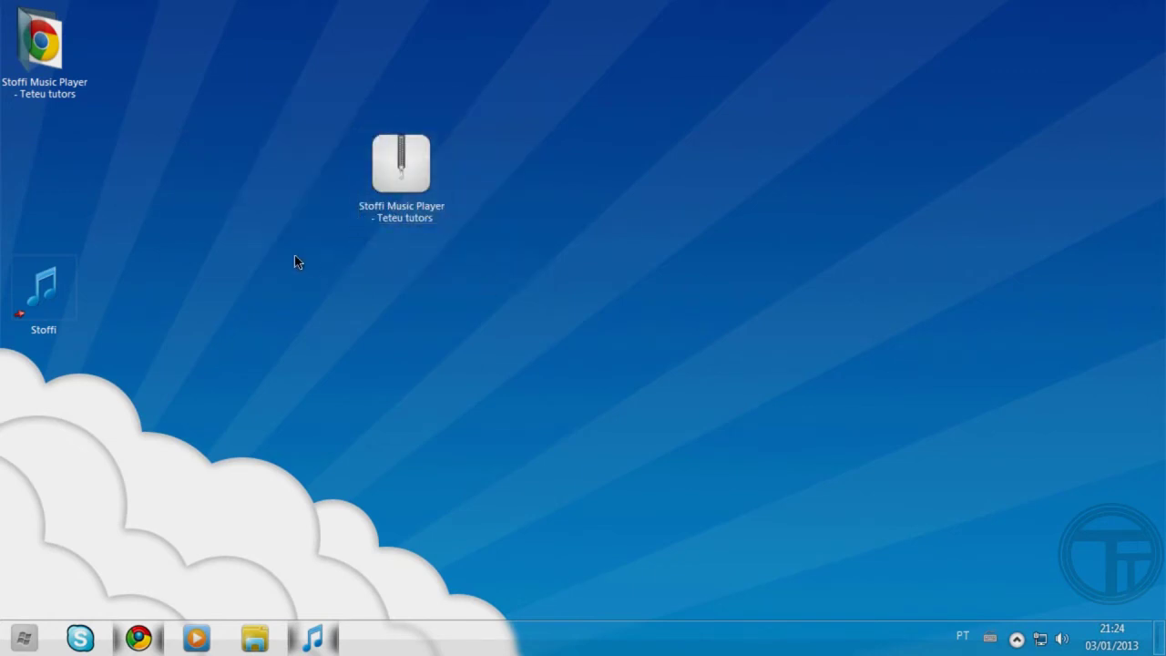
right_click(401, 207)
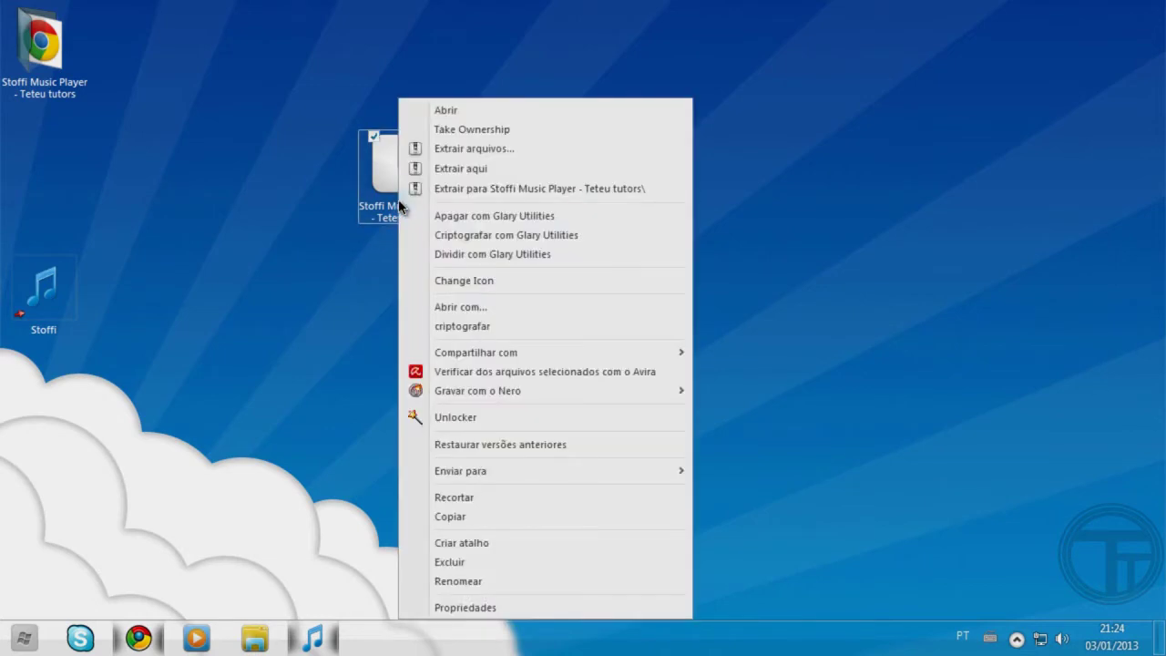
left_click(470, 169)
left_click_drag(401, 195, 28, 195)
- Open the extracted "Stoffi Music Player - Teteu tutors" folder and check its "My Channel - Teteu Tutors" shortcut
left_click_drag(48, 95, 517, 332)
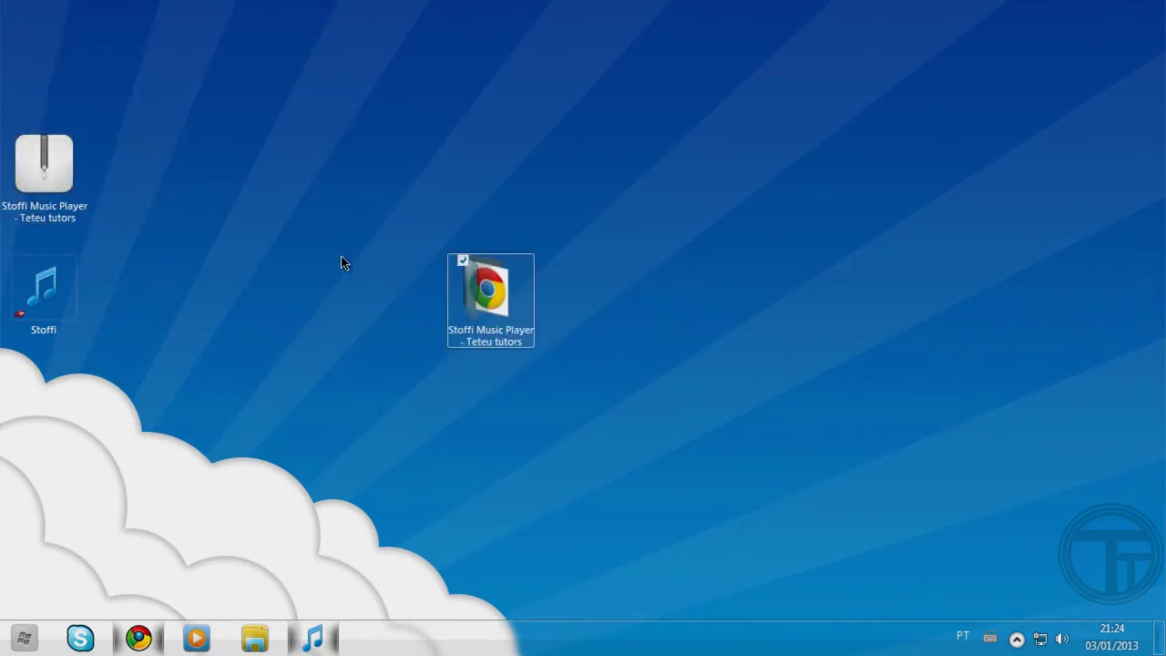
double_click(497, 315)
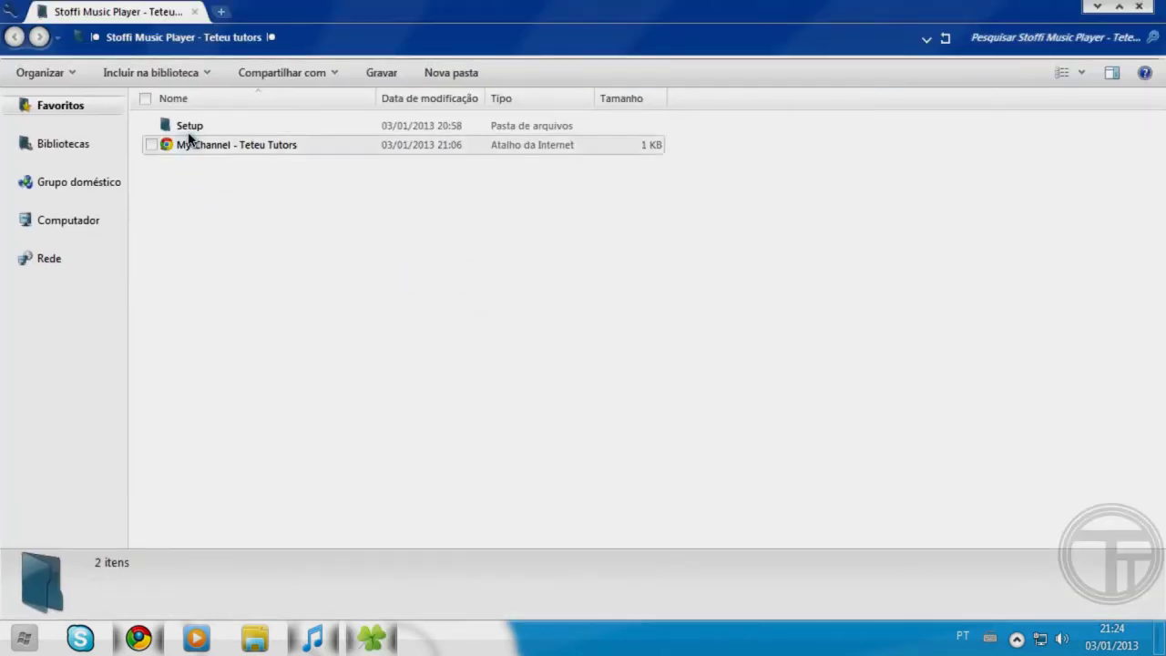
key("Down")
left_click(217, 147)
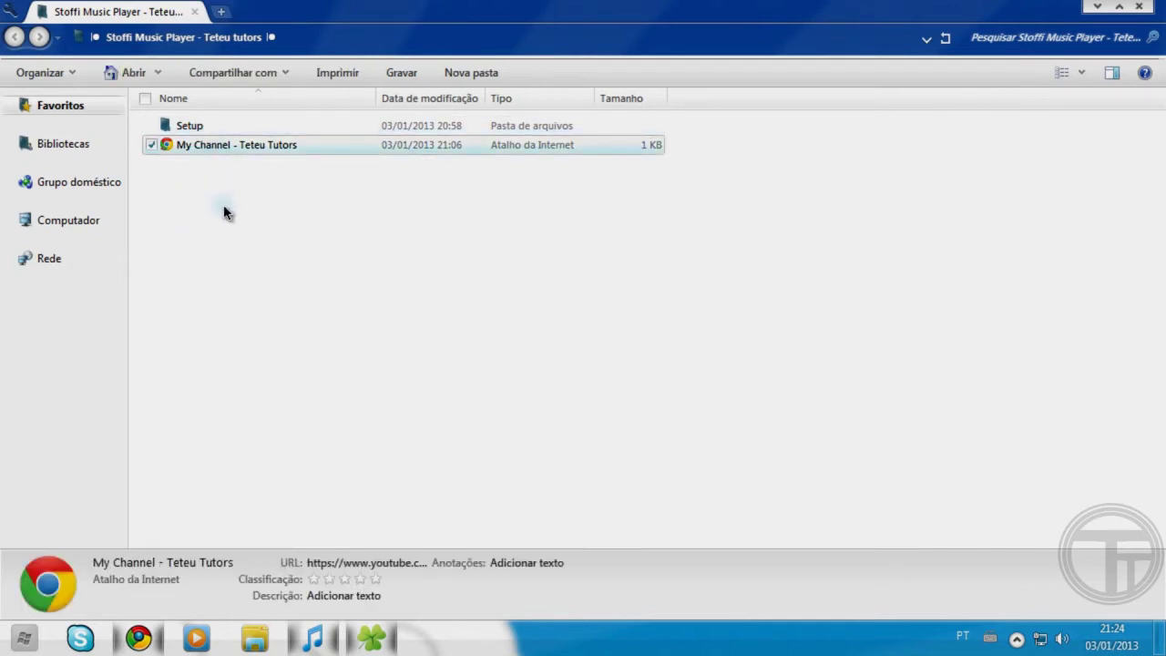
left_click(206, 166)
left_click(206, 152)
- Open the Setup subfolder and select the InstallStoffi application
left_click(196, 126)
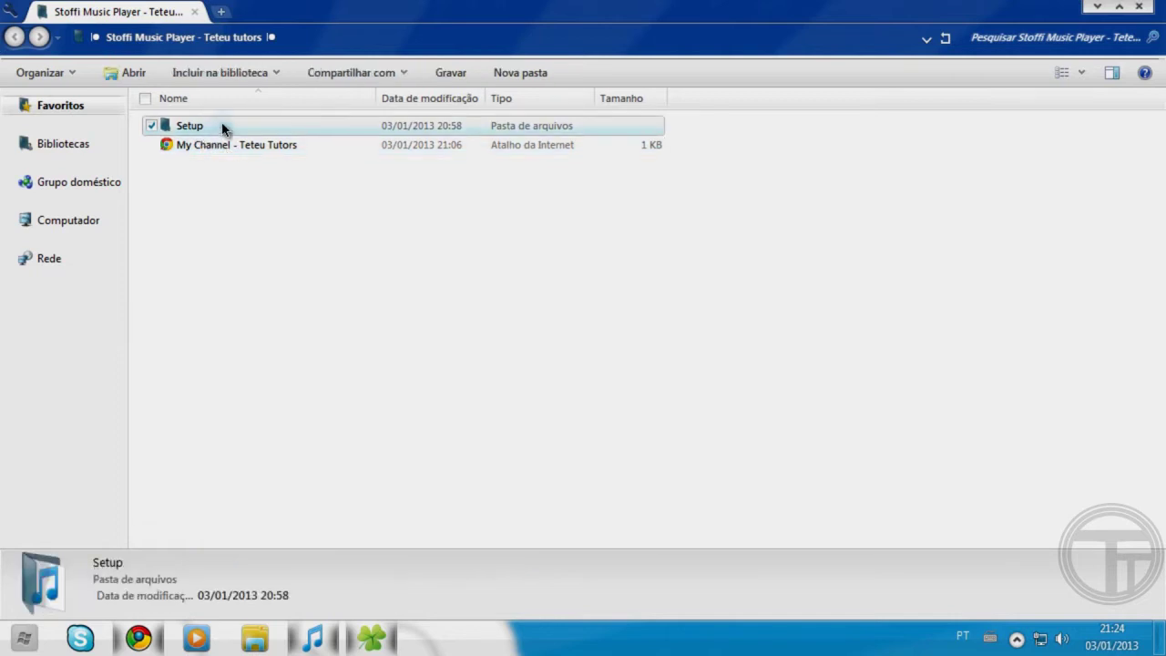
double_click(221, 124)
left_click_drag(274, 195, 200, 141)
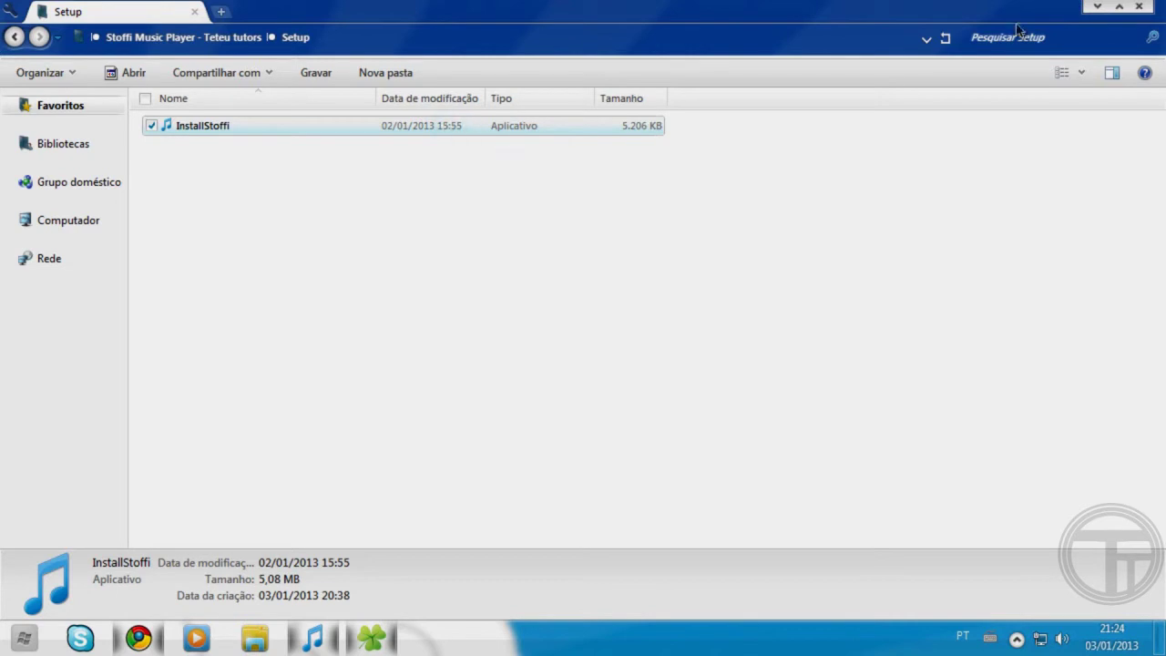
- Close the Setup folder window and tidy the desktop, moving the Stoffi shortcut towards the middle
left_click(1138, 7)
left_click_drag(482, 287, 216, 114)
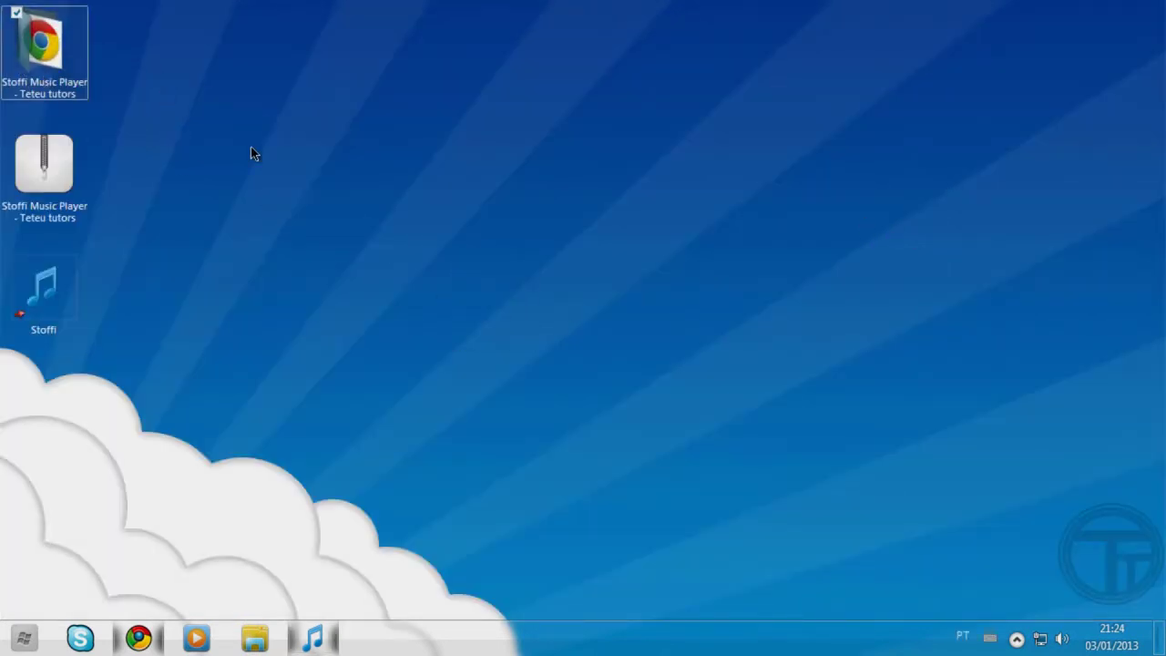
left_click_drag(71, 301, 428, 301)
left_click_drag(566, 409, 280, 197)
- Restore the Stoffi Music Player window and reposition it nearer the centre of the desktop
mouse_move(312, 635)
left_click(305, 520)
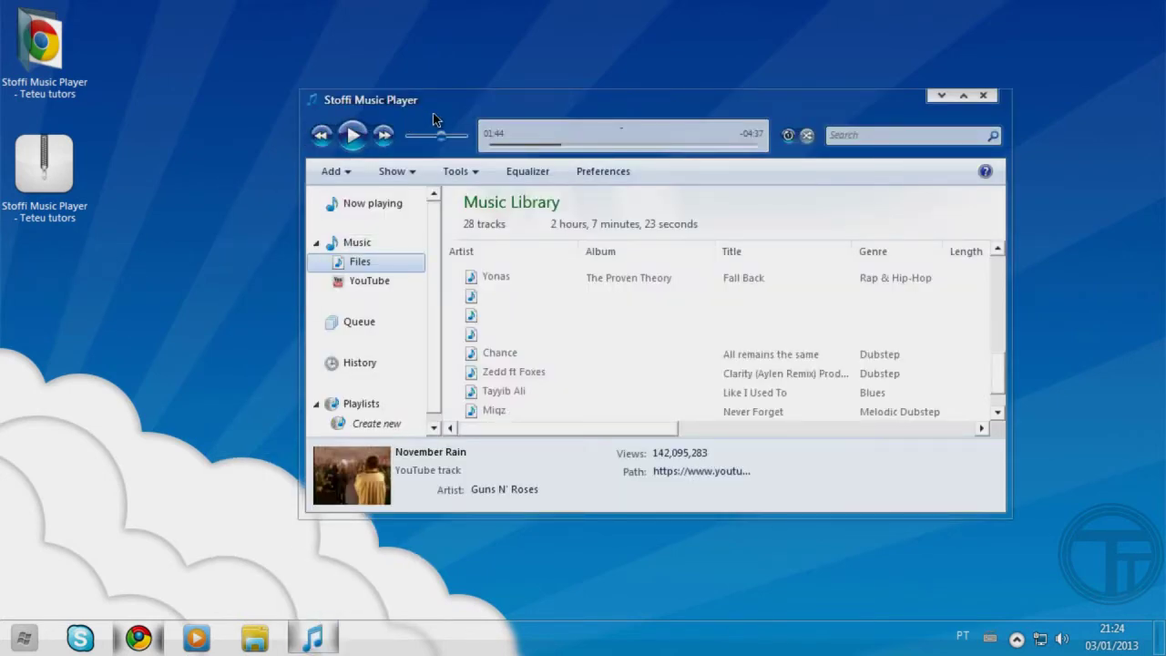
left_click_drag(502, 109, 424, 154)
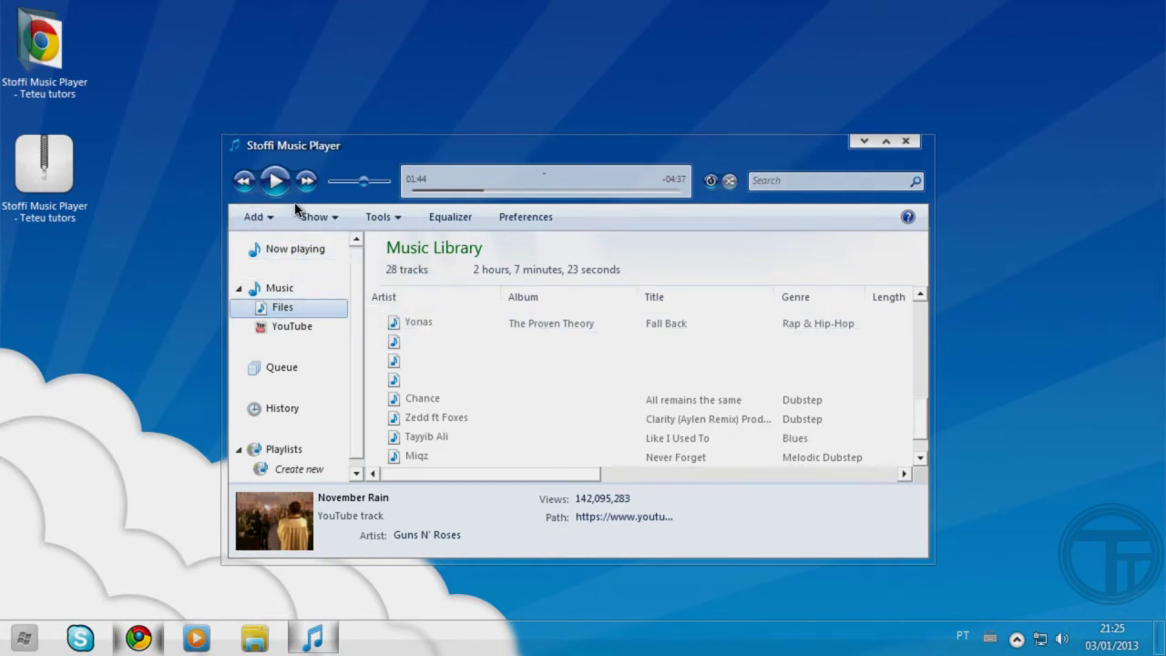
- Browse the locations offered for adding a music folder to the library, and cancel without adding one
left_click(268, 220)
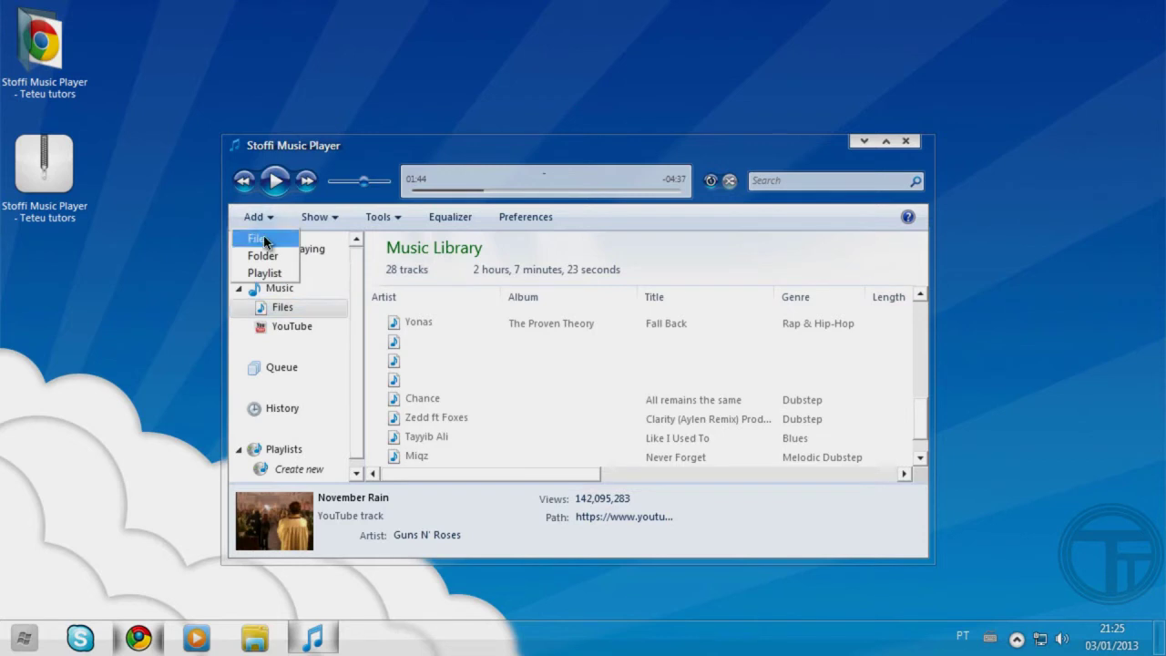
left_click(268, 258)
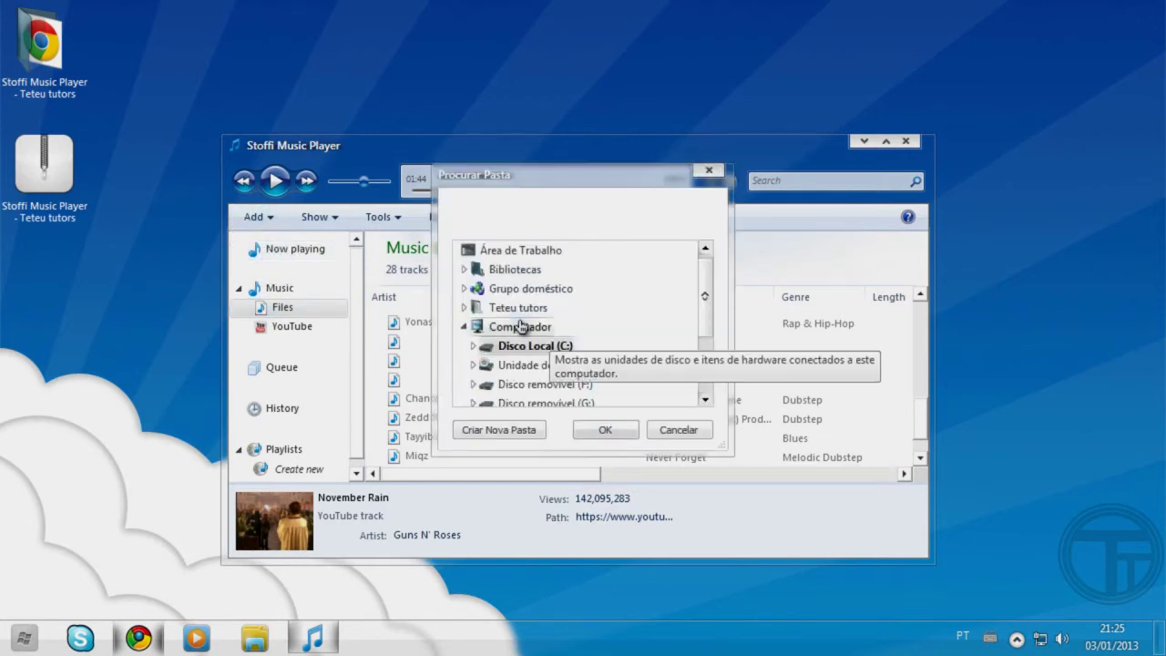
left_click_drag(703, 304, 708, 370)
left_click(676, 430)
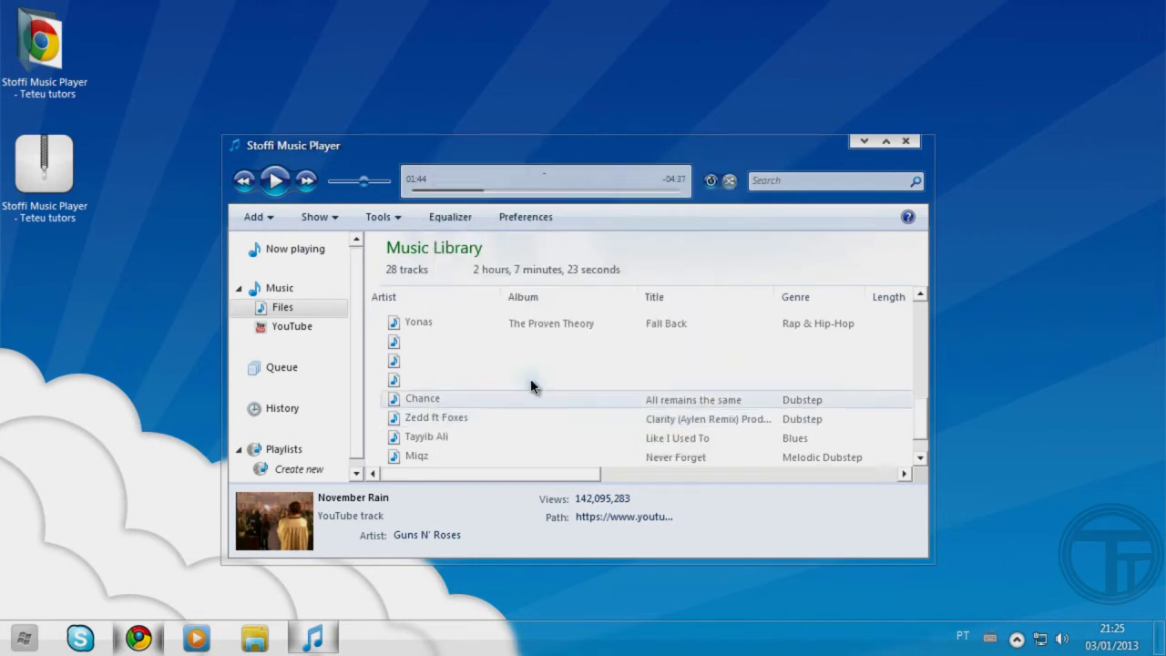
- Reposition the player window and turn on its menu bar
left_click_drag(286, 149, 353, 116)
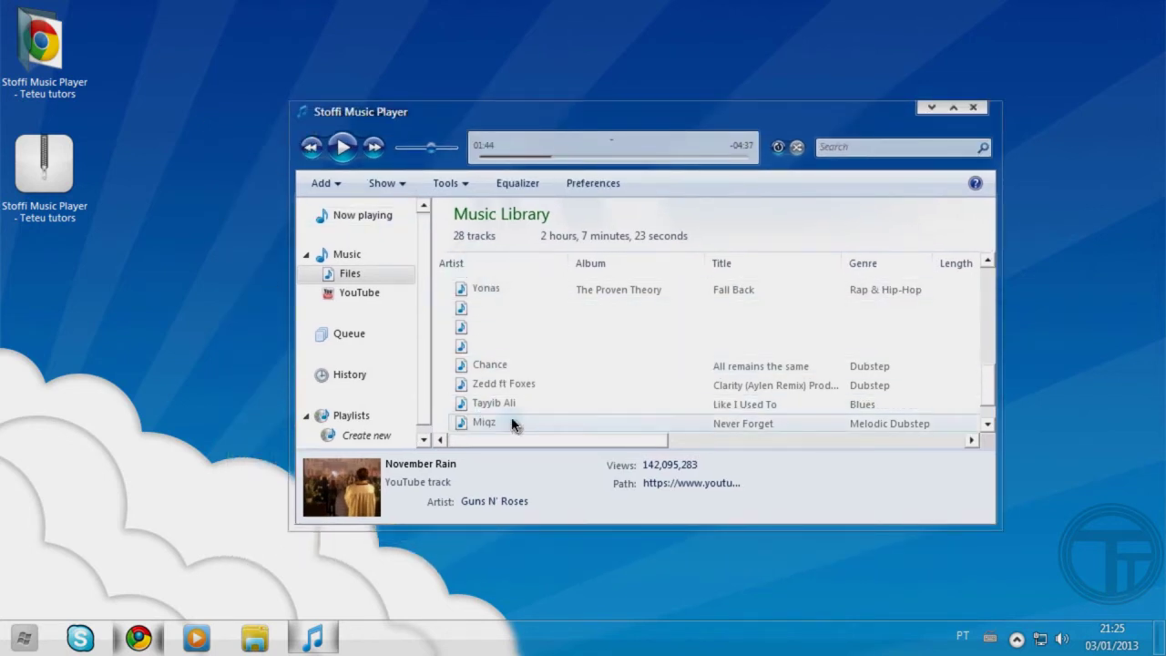
left_click_drag(986, 388, 987, 292)
left_click(399, 187)
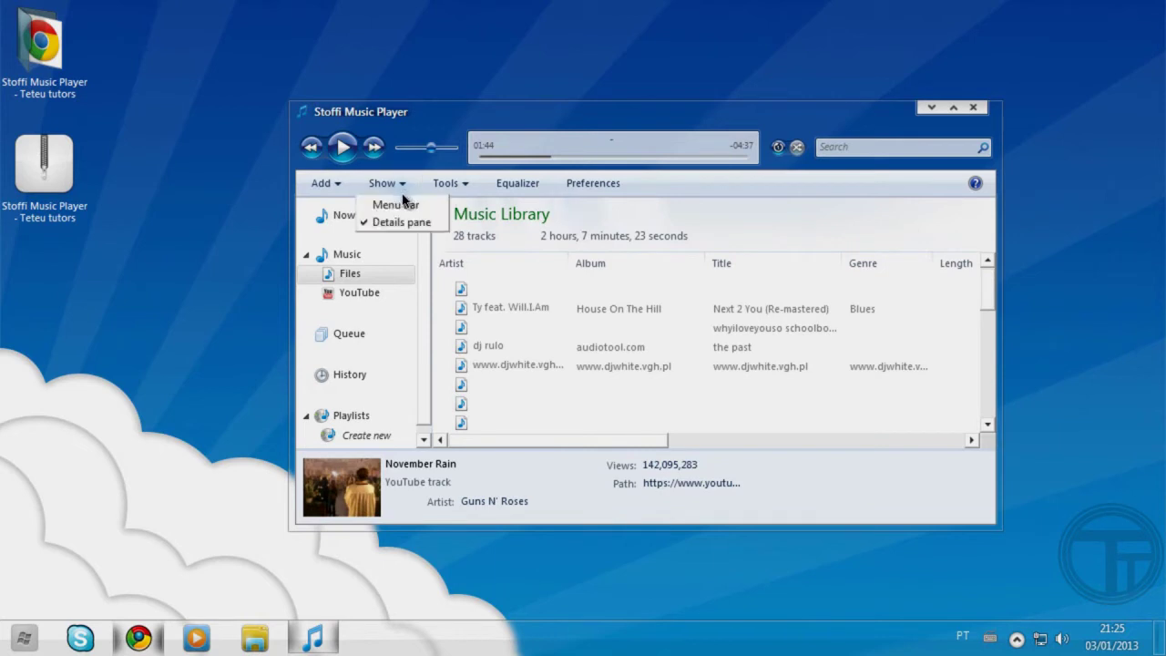
left_click(396, 205)
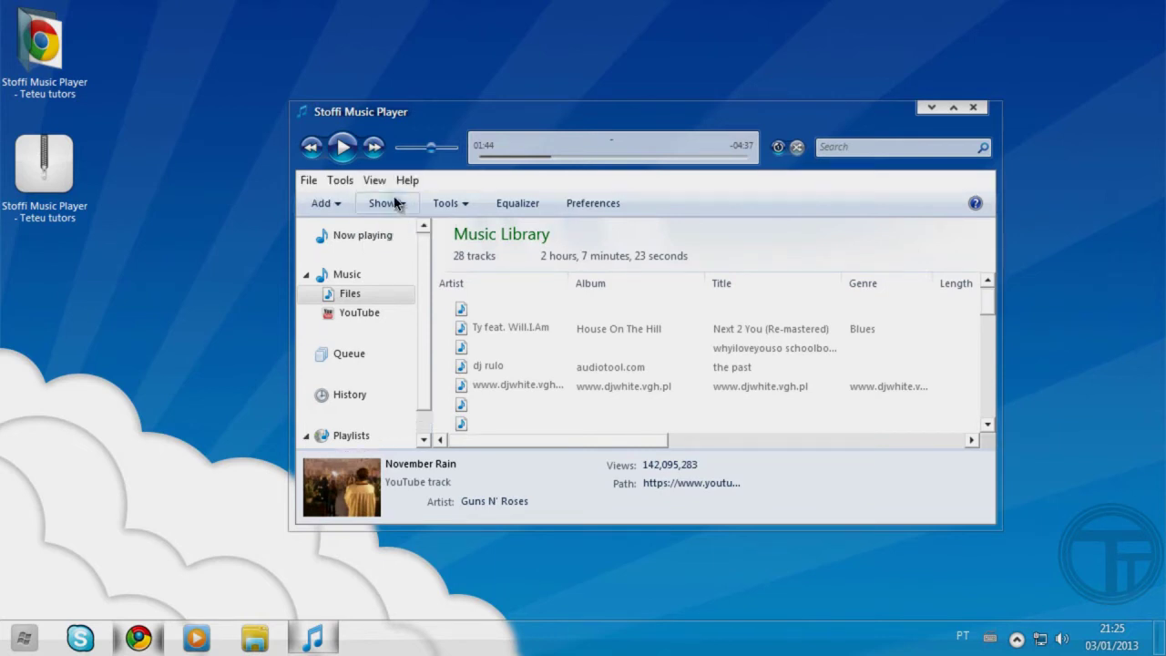
- Examine the File and Tools commands offered by the menu bar
left_click(307, 181)
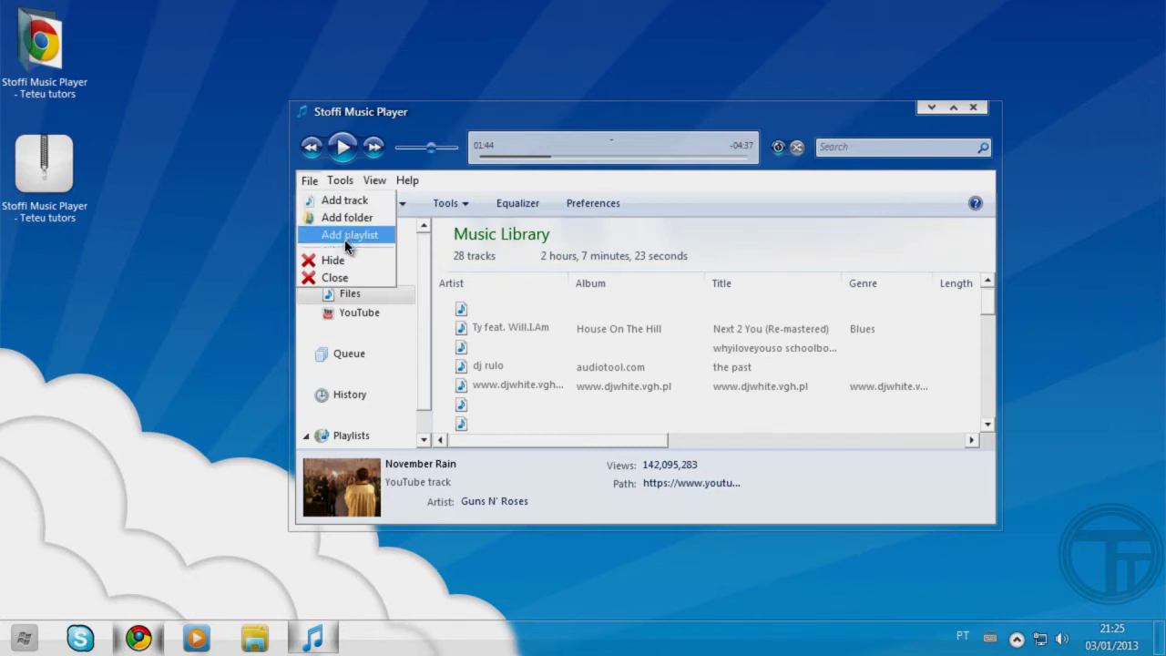
mouse_move(344, 185)
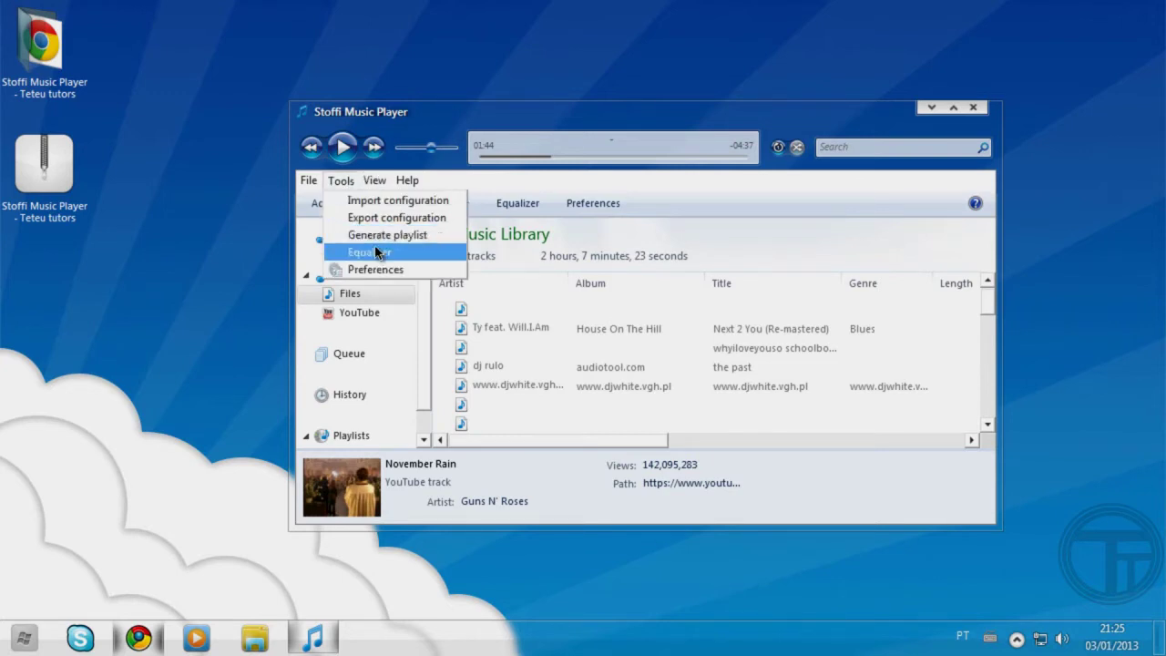
left_click(508, 199)
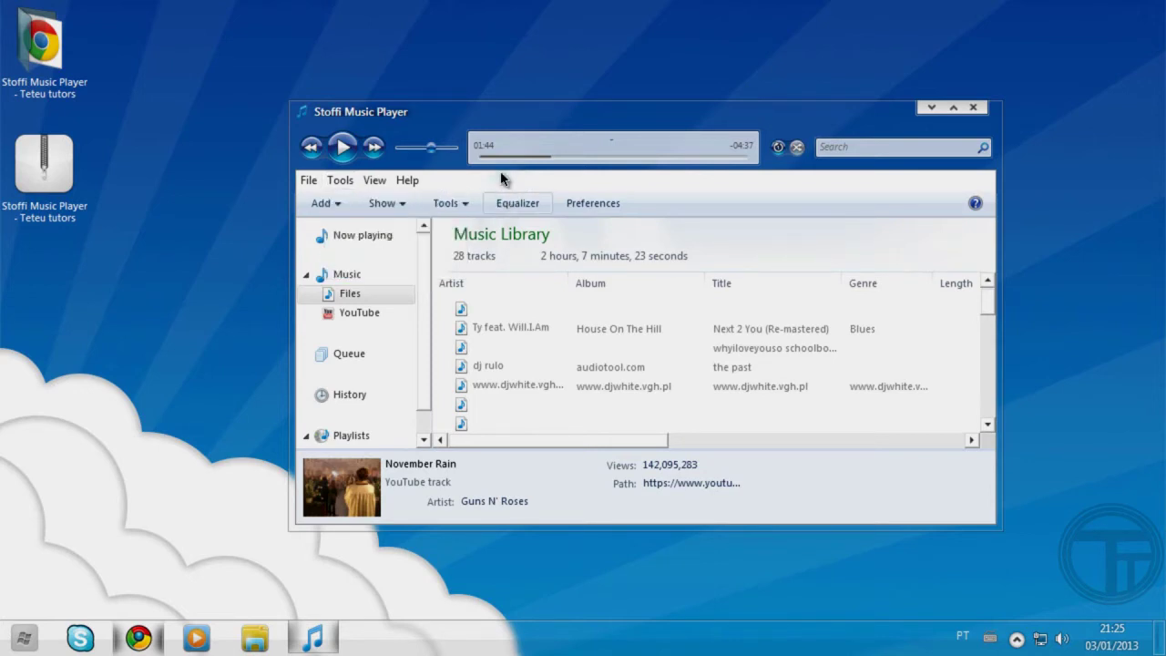
- Select the first library track, briefly start and pause playback, and lower the volume
left_click(497, 307)
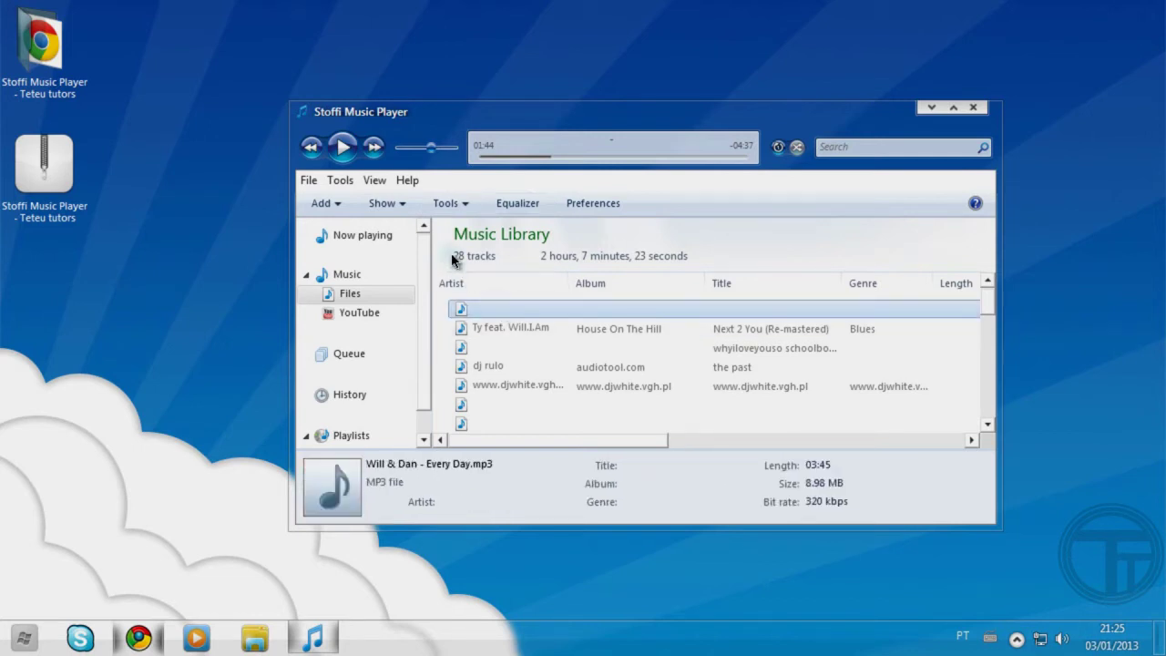
left_click(346, 159)
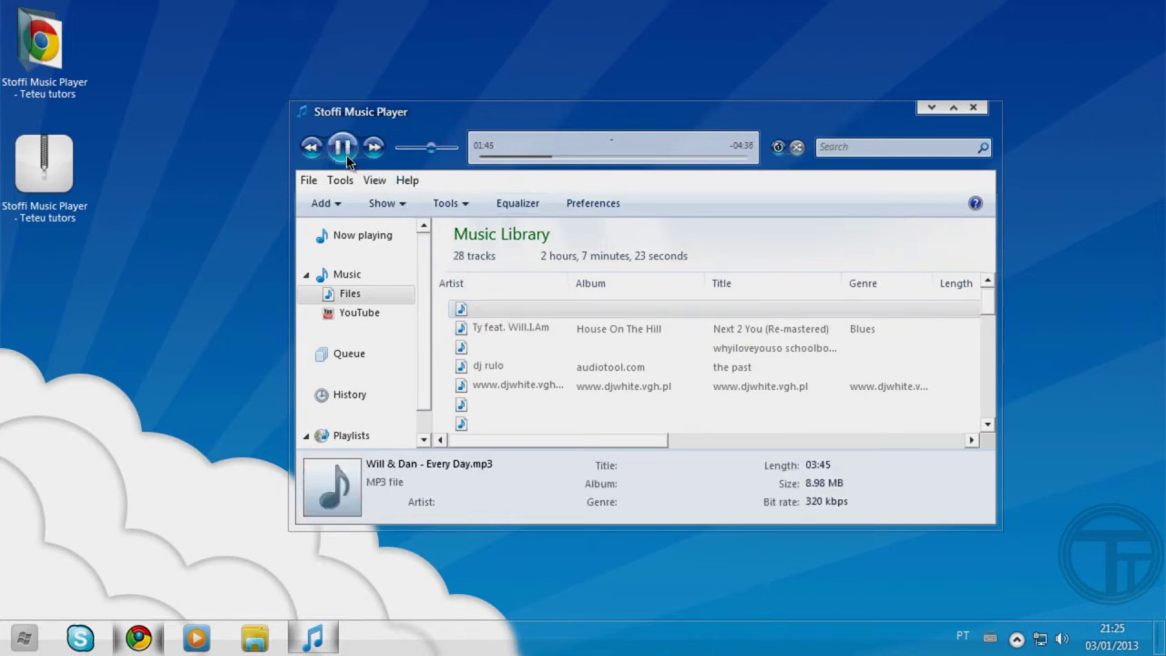
left_click(345, 153)
left_click_drag(442, 147, 436, 146)
scroll(399, 152, "down", 5)
- Open the equalizer and create a new profile named "Teteu tutors"
left_click(526, 216)
left_click_drag(511, 234, 643, 265)
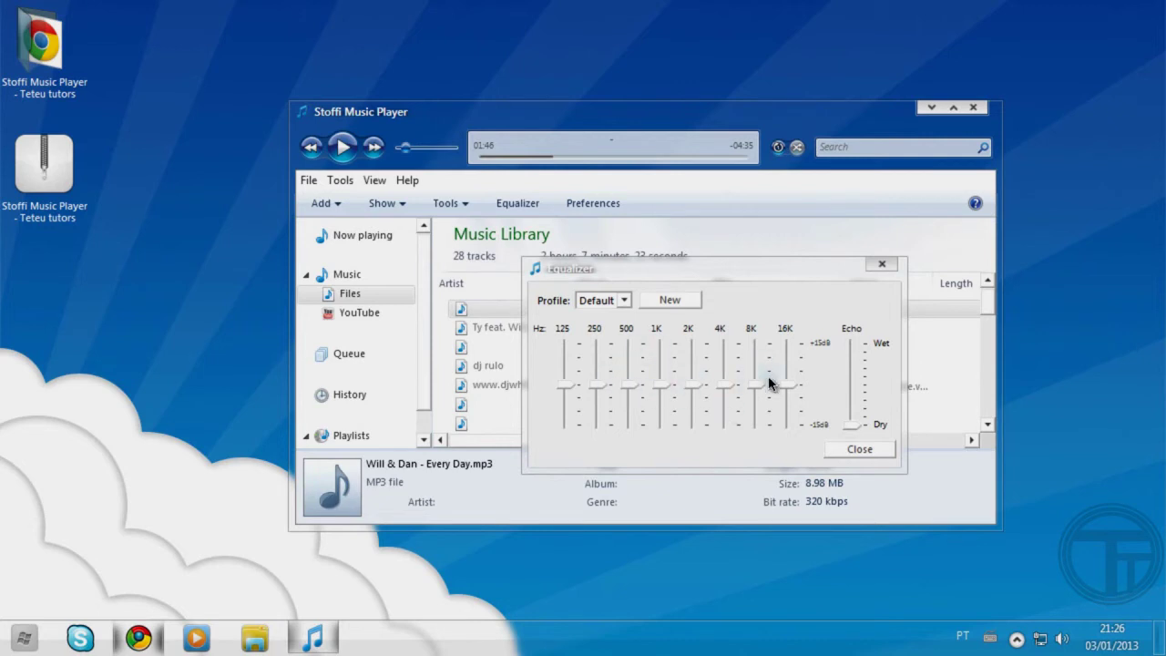
left_click(668, 303)
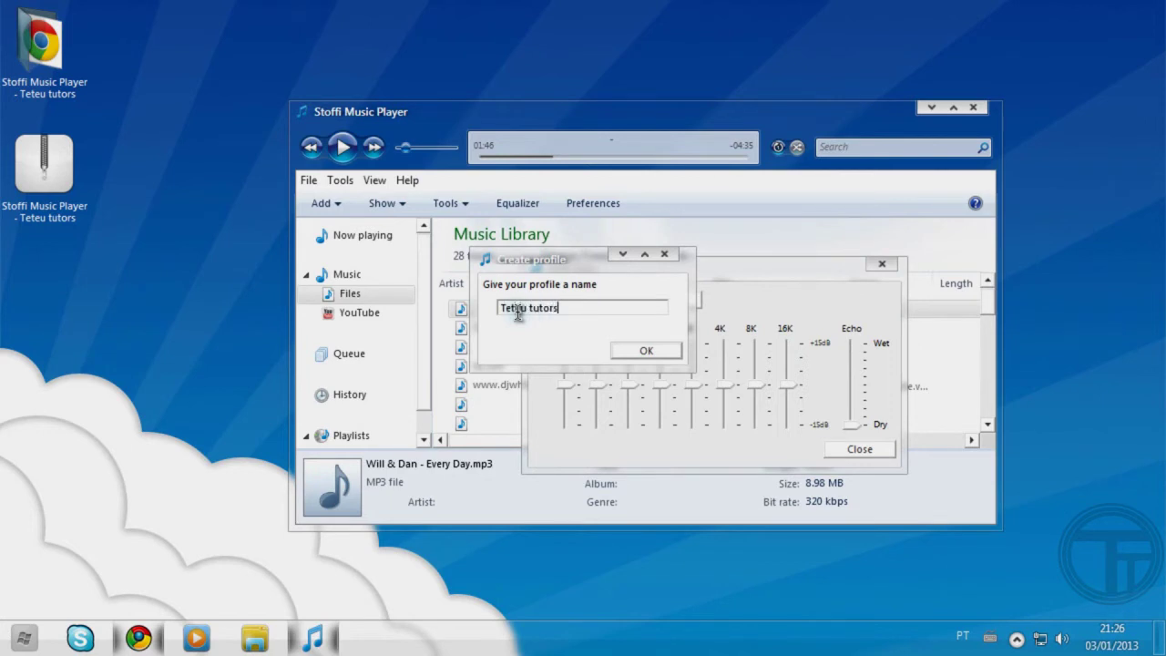
left_click(627, 354)
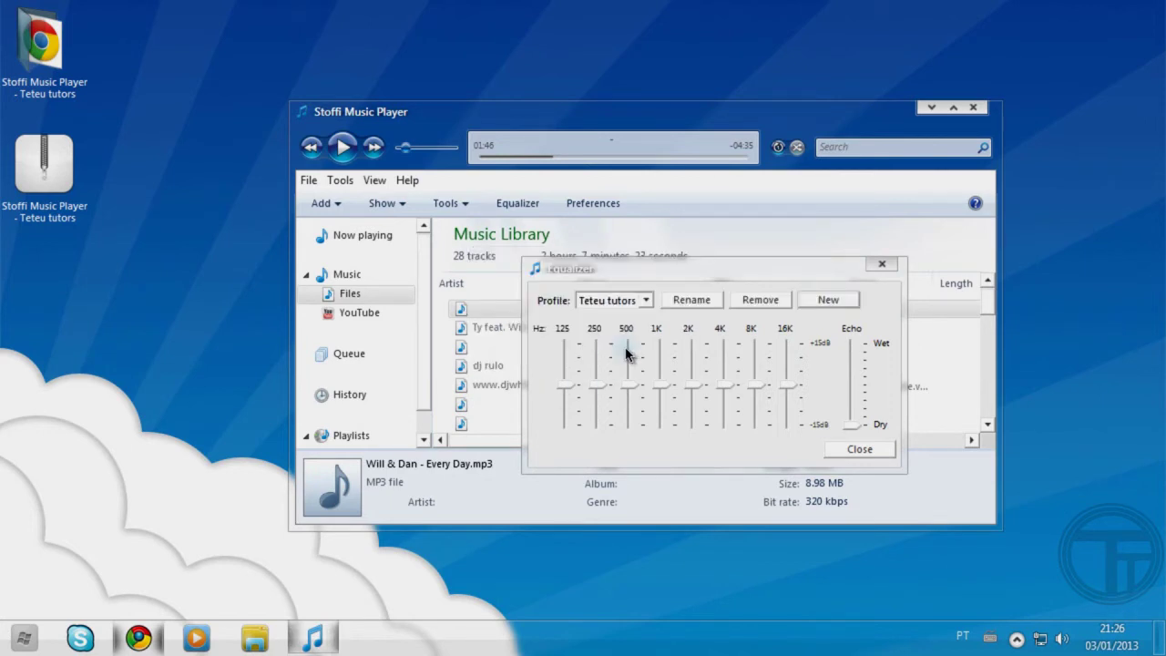
- Choose the "Teteu tutors" equalizer profile, remove it and close the equalizer
left_click(644, 305)
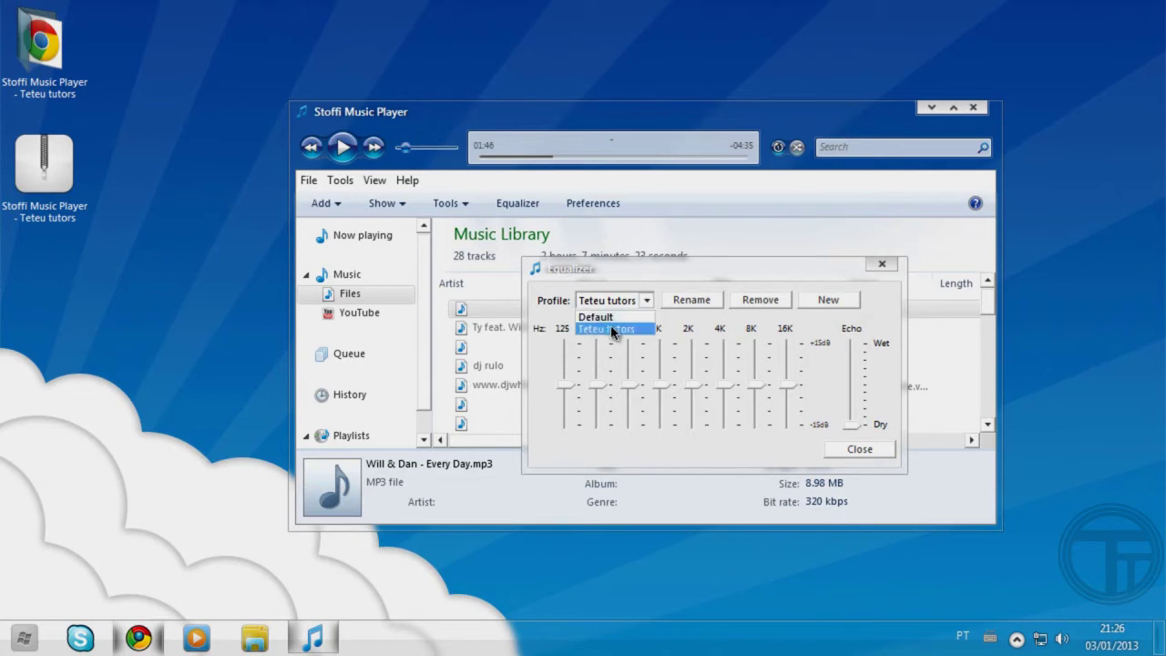
left_click(612, 329)
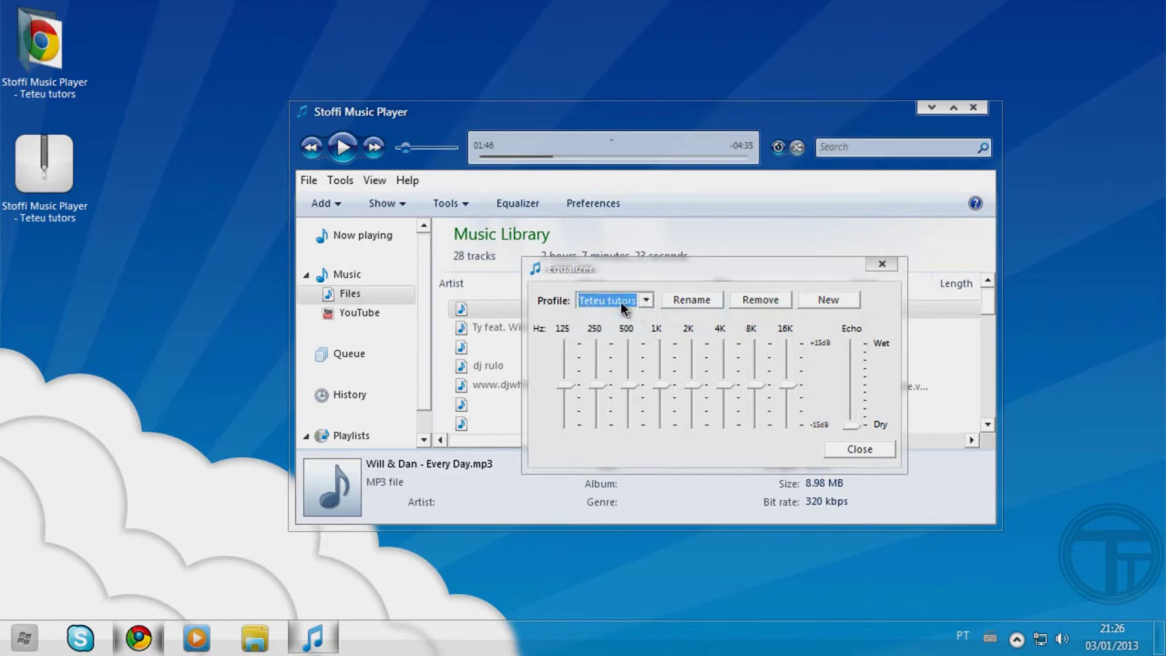
left_click(770, 304)
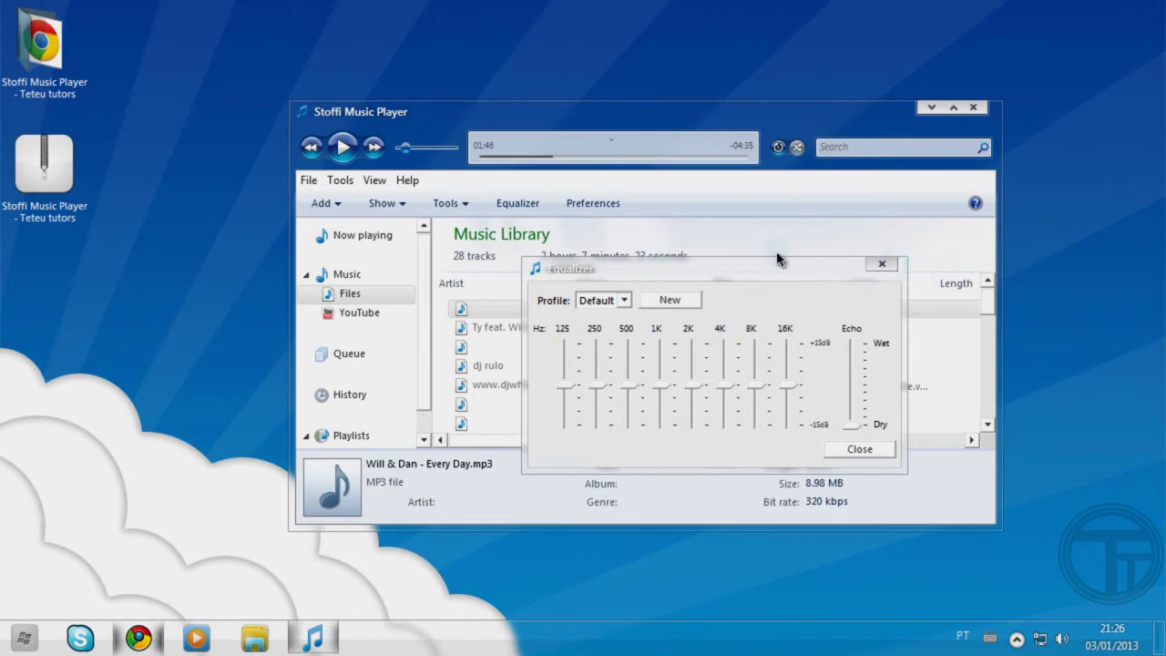
left_click(883, 264)
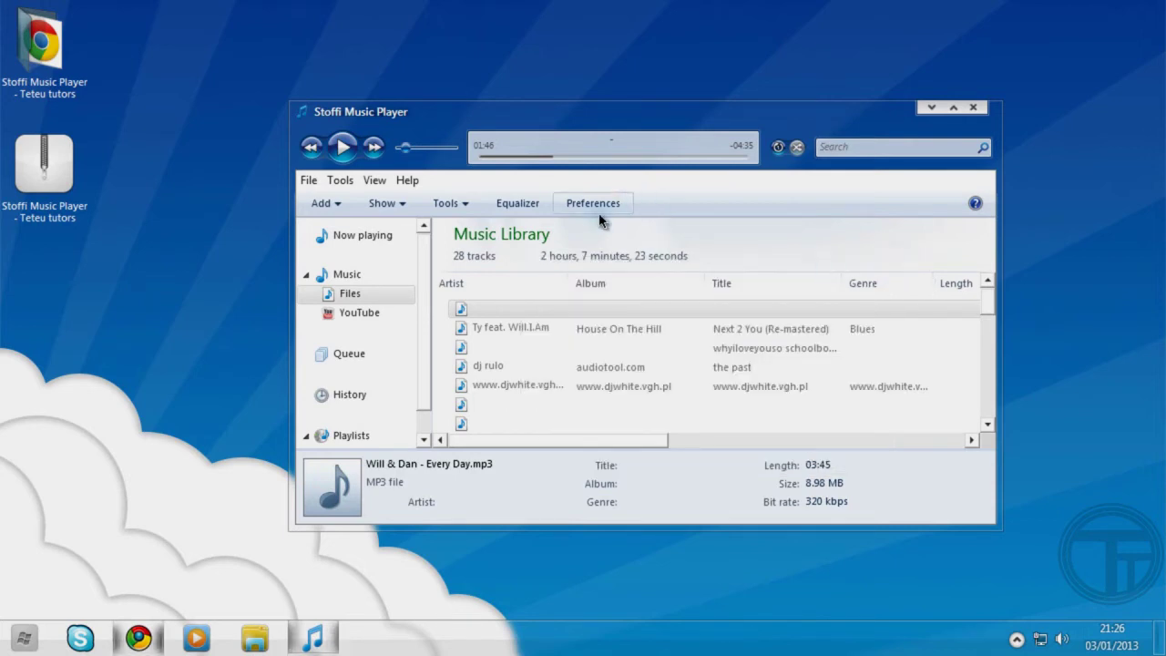
- Open the player's preferences and choose English (US) as the interface language
left_click(599, 205)
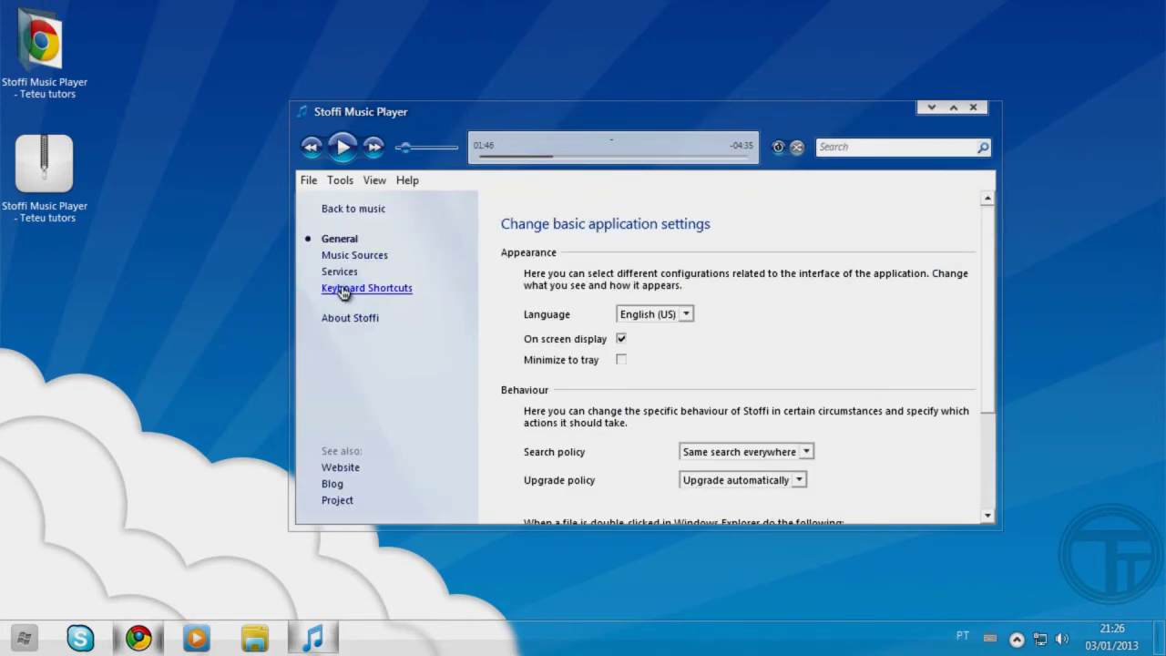
left_click(659, 317)
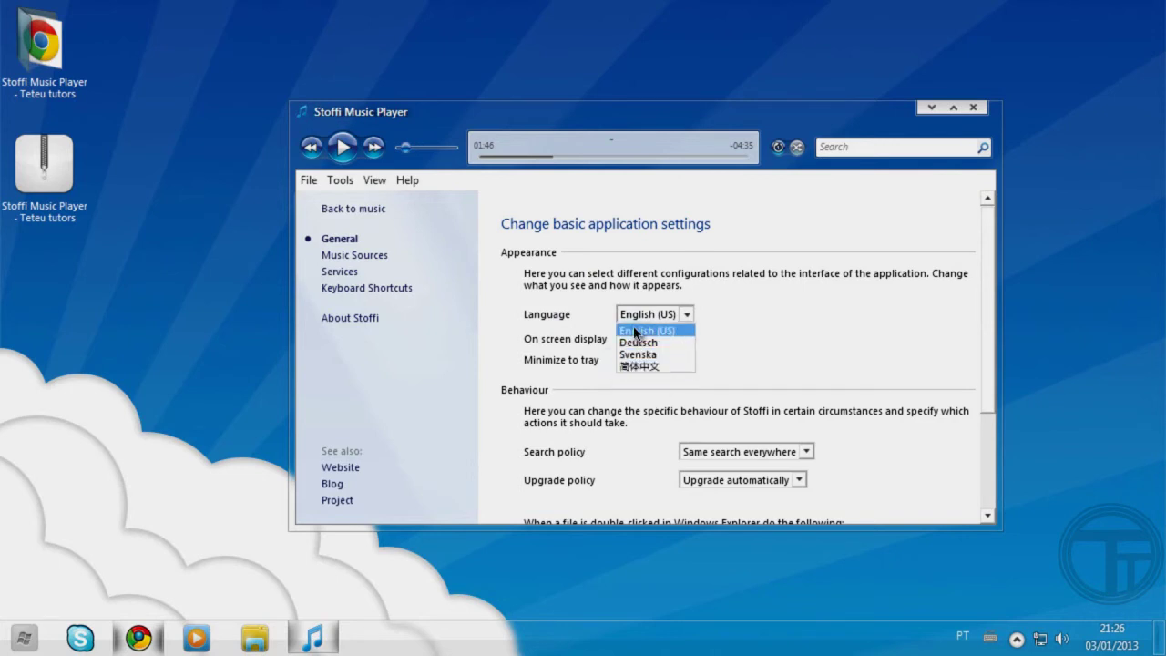
left_click(635, 330)
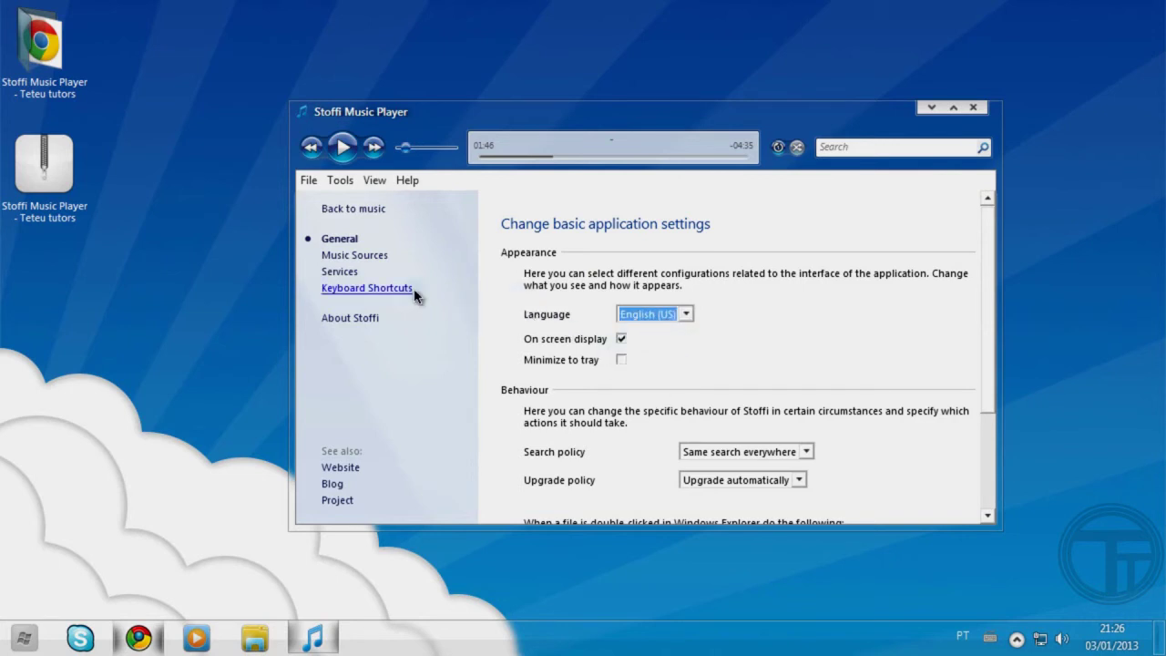
- Review the Music Sources, Services sign-in and Keyboard Shortcuts pages of the preferences
left_click(373, 258)
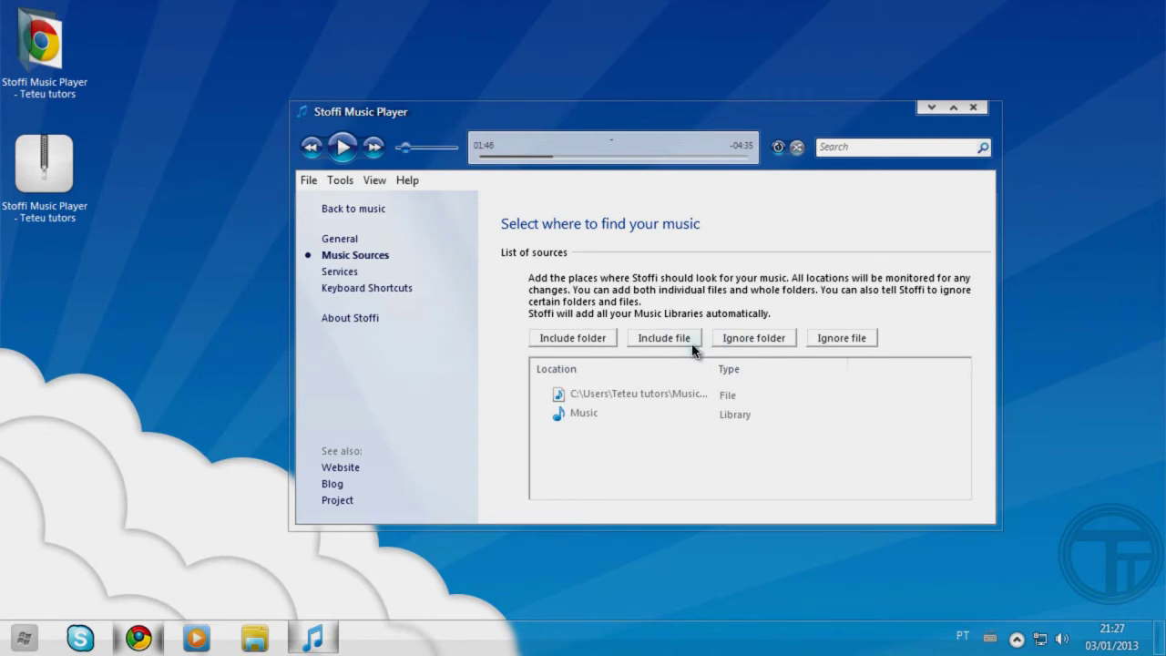
left_click(341, 271)
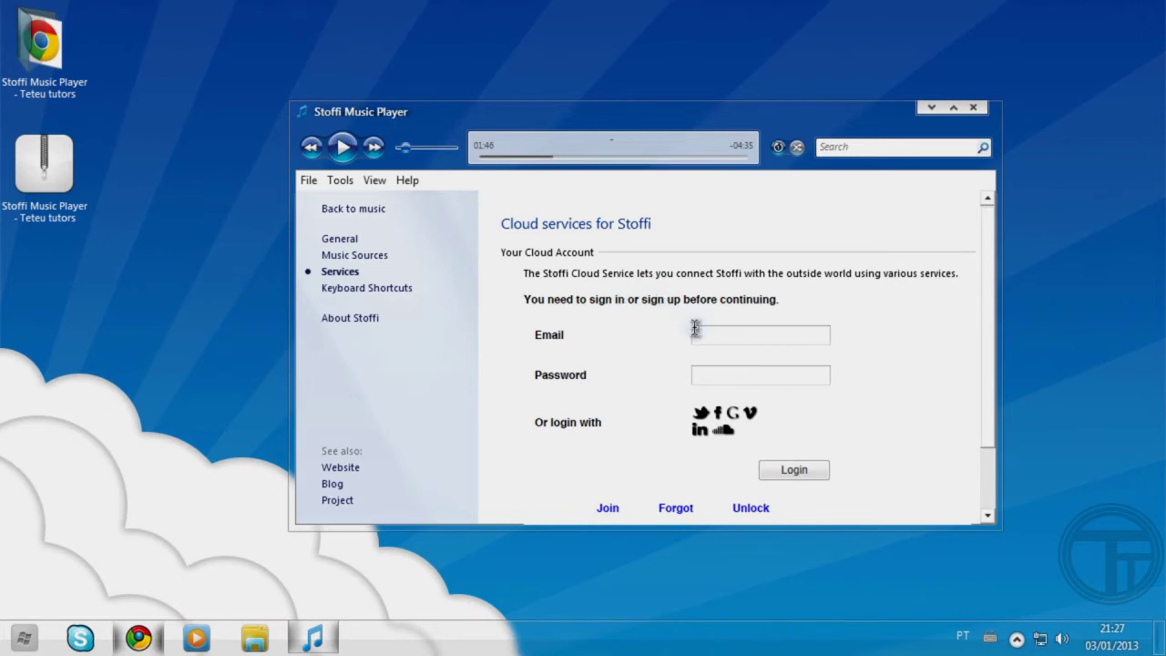
left_click(729, 336)
left_click(714, 375)
left_click(714, 335)
left_click(697, 376)
left_click(355, 290)
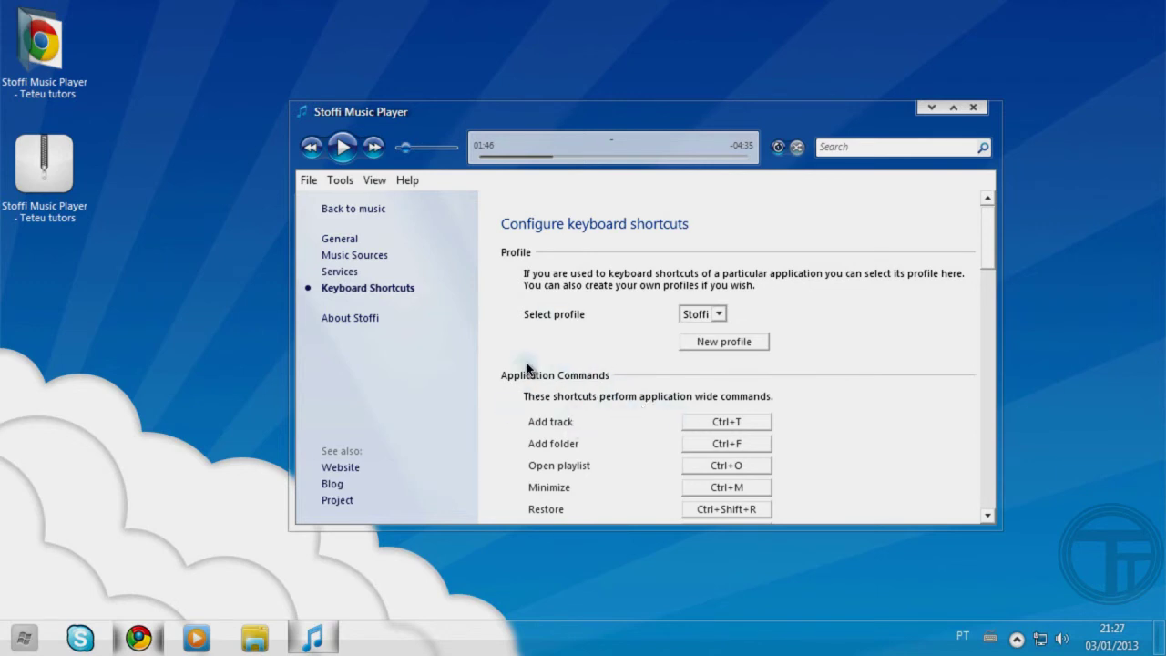
- Return to the music library, look through its tracks and open the name of a new playlist for editing
left_click(344, 208)
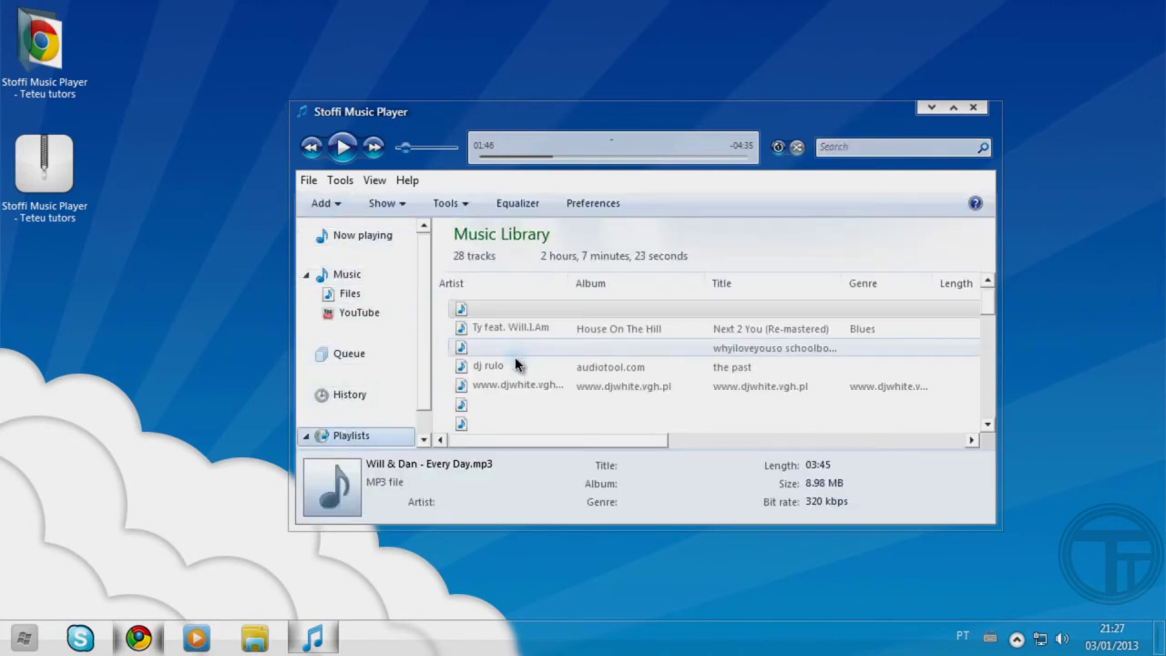
scroll(544, 390, "down", 2)
scroll(478, 367, "down", 2)
scroll(359, 401, "down", 1)
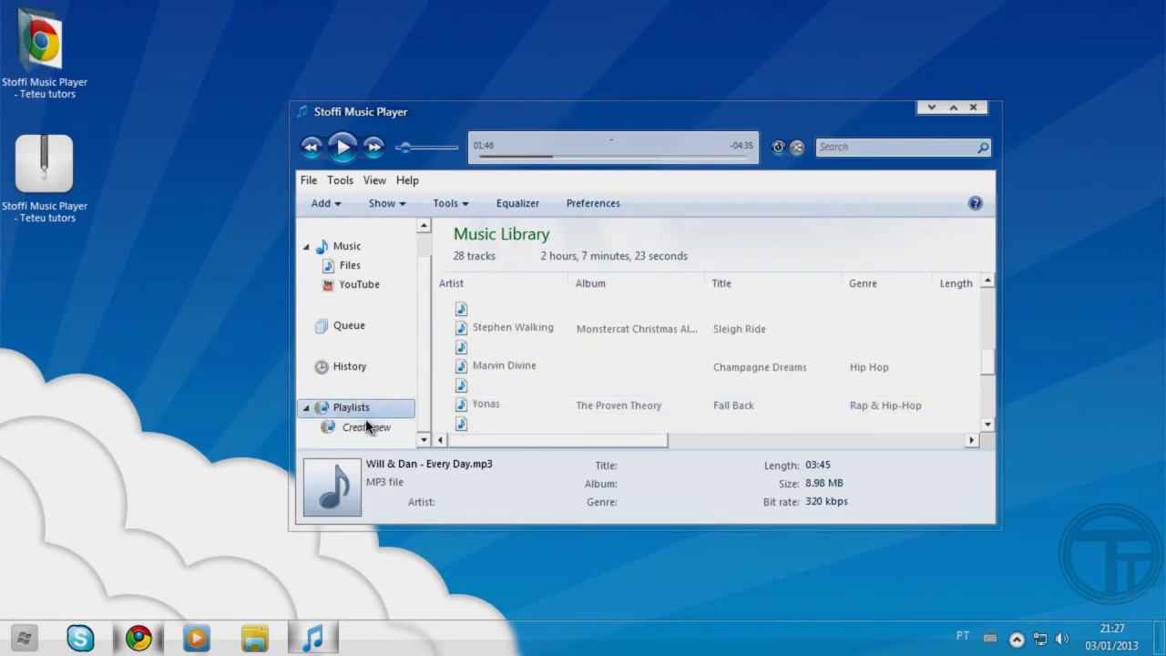
left_click(364, 426)
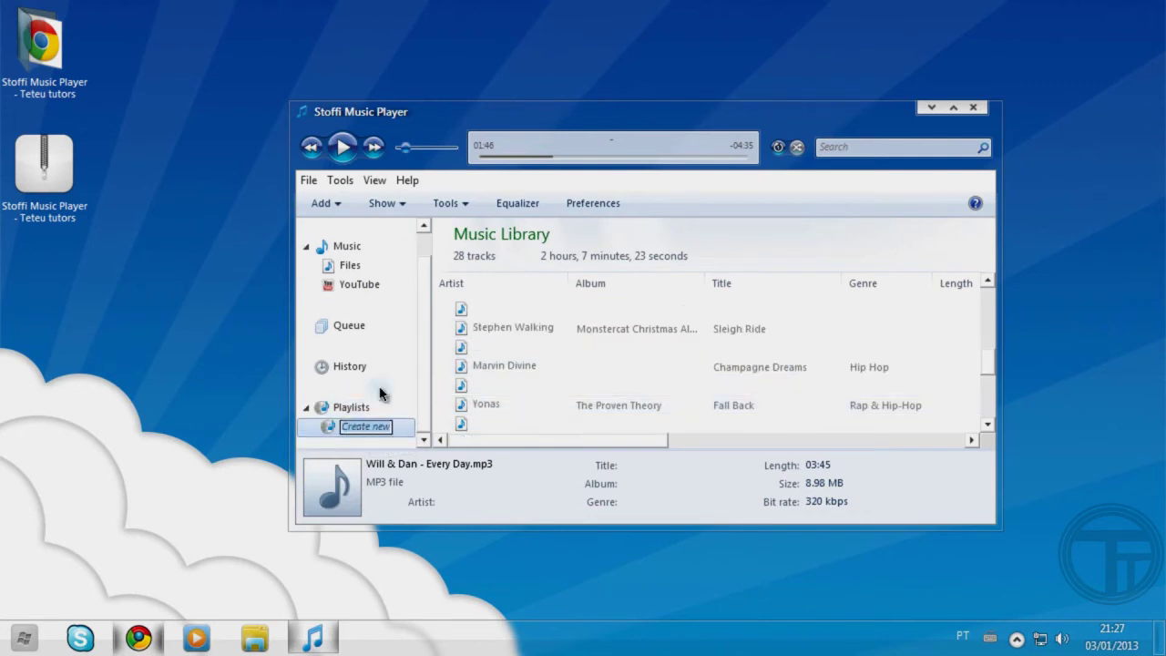
- Browse the YouTube track list and select "Party In The U.S.A." by Miley Cyrus
left_click(358, 283)
scroll(518, 343, "down", 3)
scroll(521, 346, "up", 3)
left_click(512, 309)
left_click(492, 328)
scroll(497, 342, "down", 5)
left_click(499, 351)
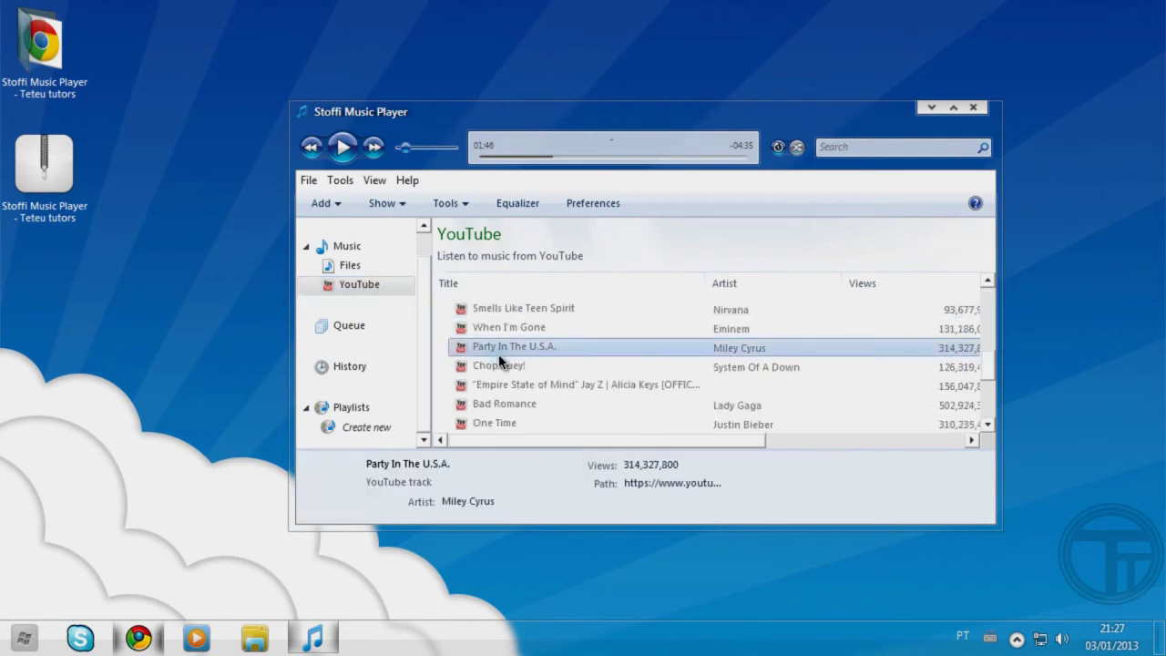
scroll(498, 353, "up", 3)
- View the local music files and the Now playing video area, ending on the local files
left_click(353, 267)
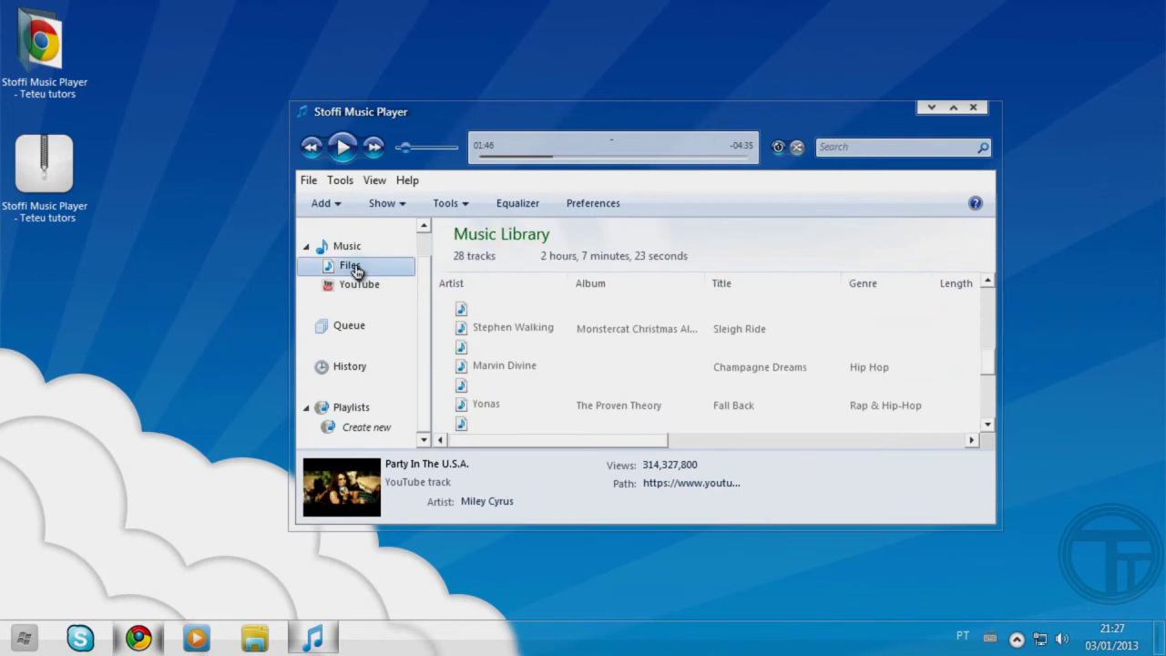
scroll(355, 271, "up", 1)
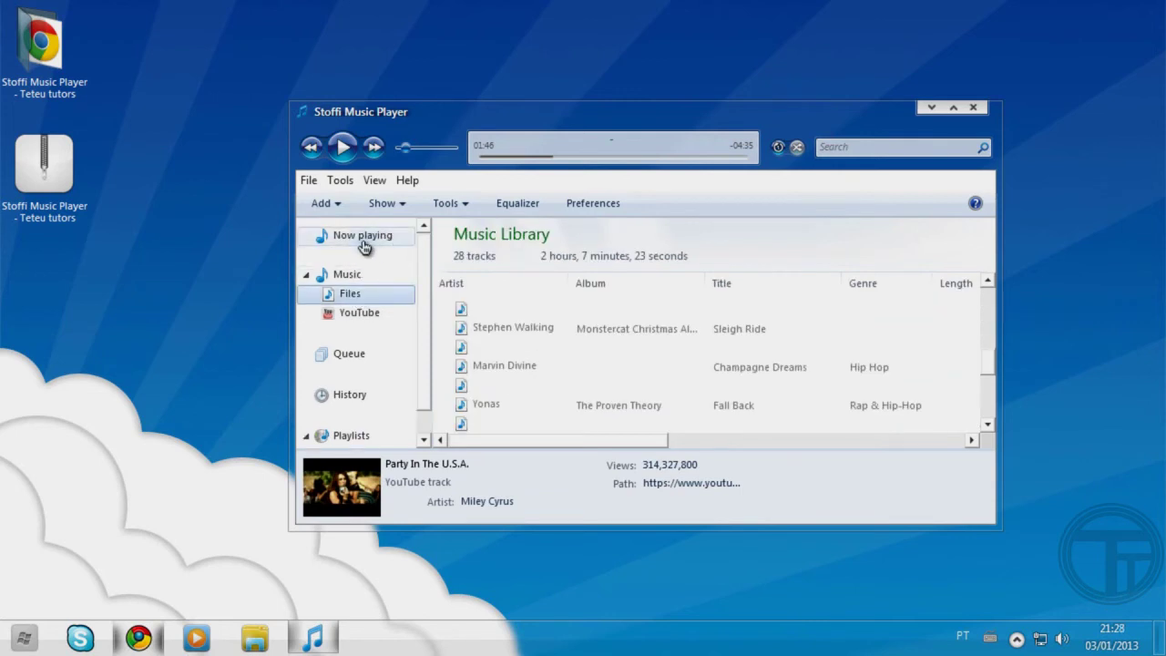
left_click(363, 242)
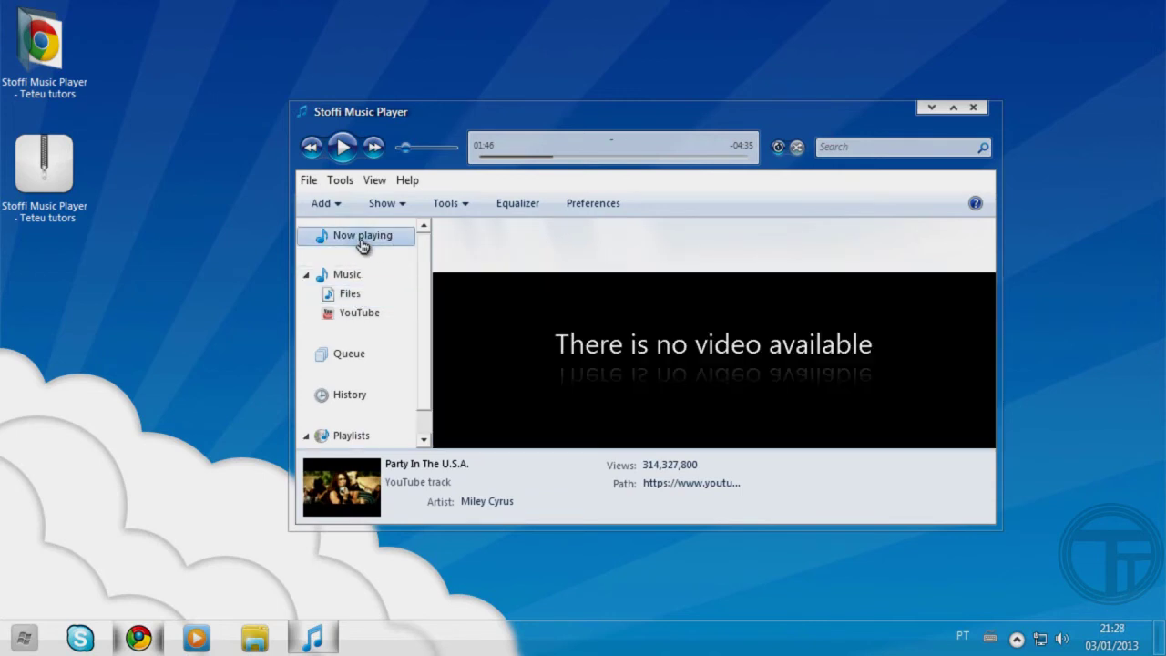
left_click(341, 279)
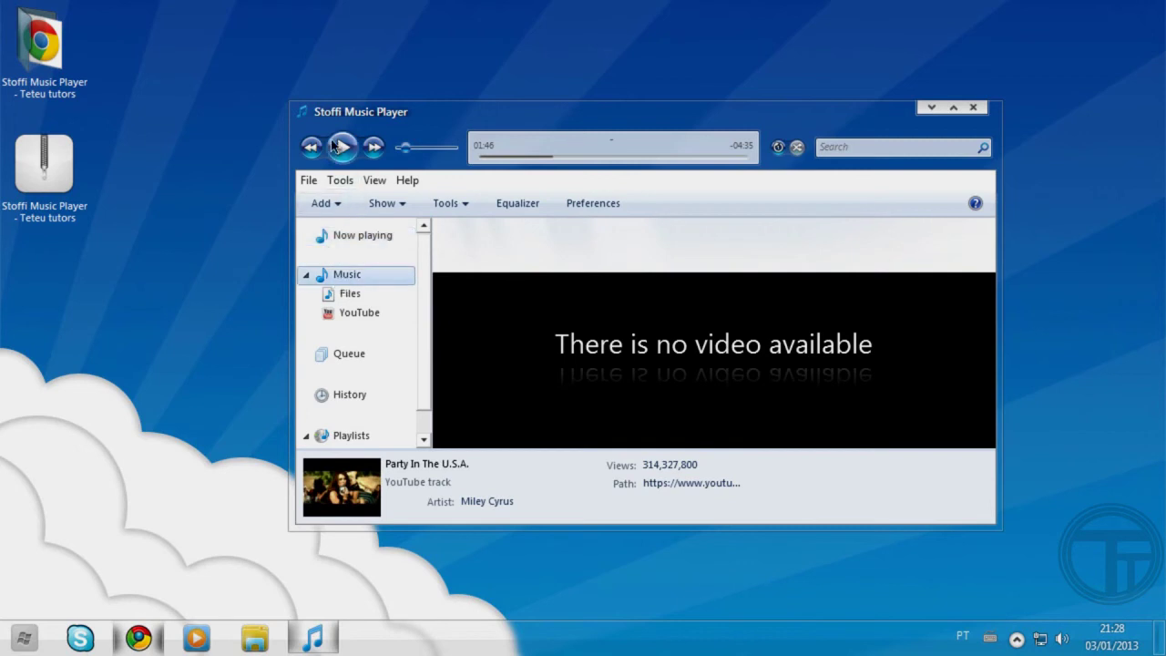
left_click(350, 295)
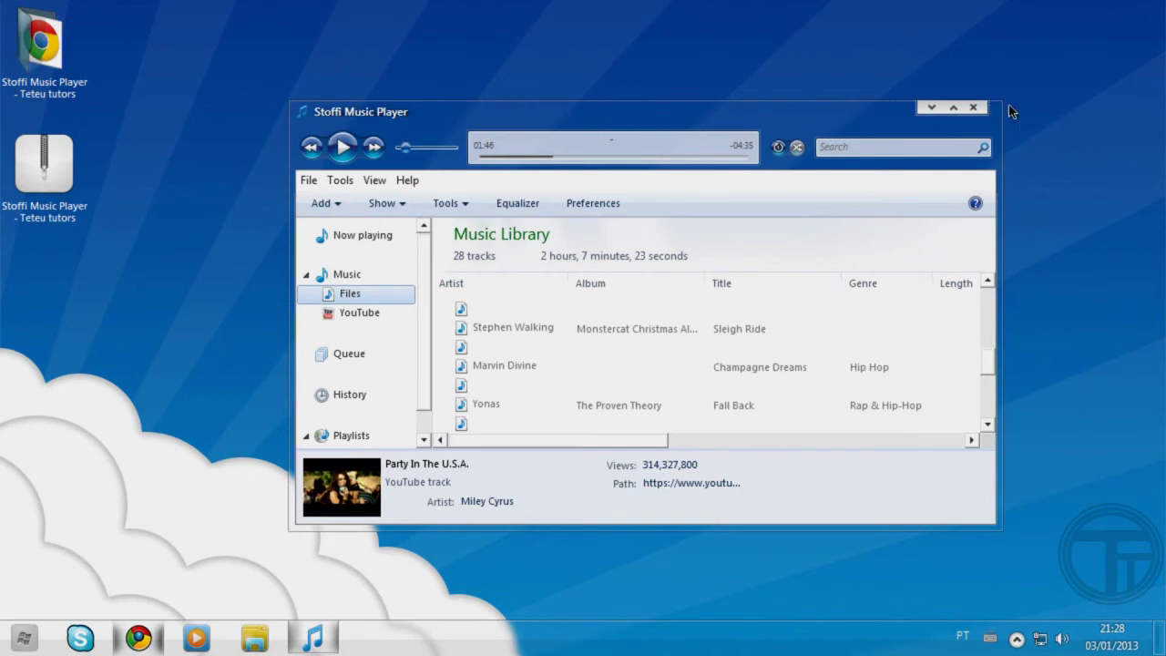
- Minimize the player and move the Stoffi desktop shortcut directly below the Stoffi Music Player archive
left_click(931, 108)
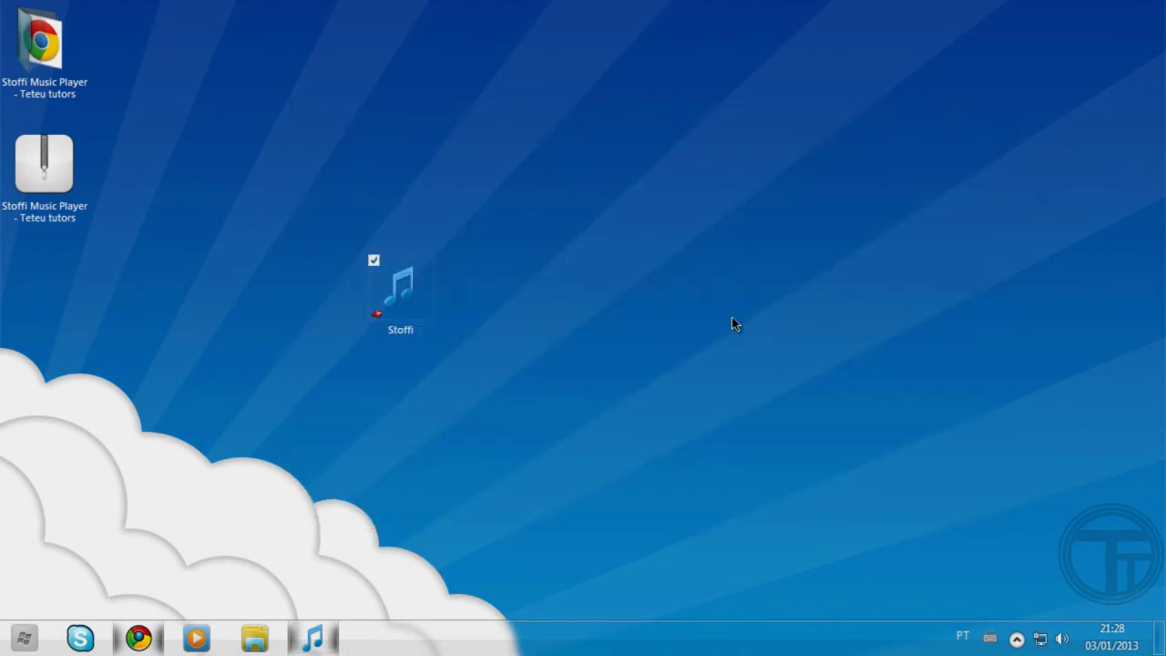
left_click_drag(396, 290, 24, 310)
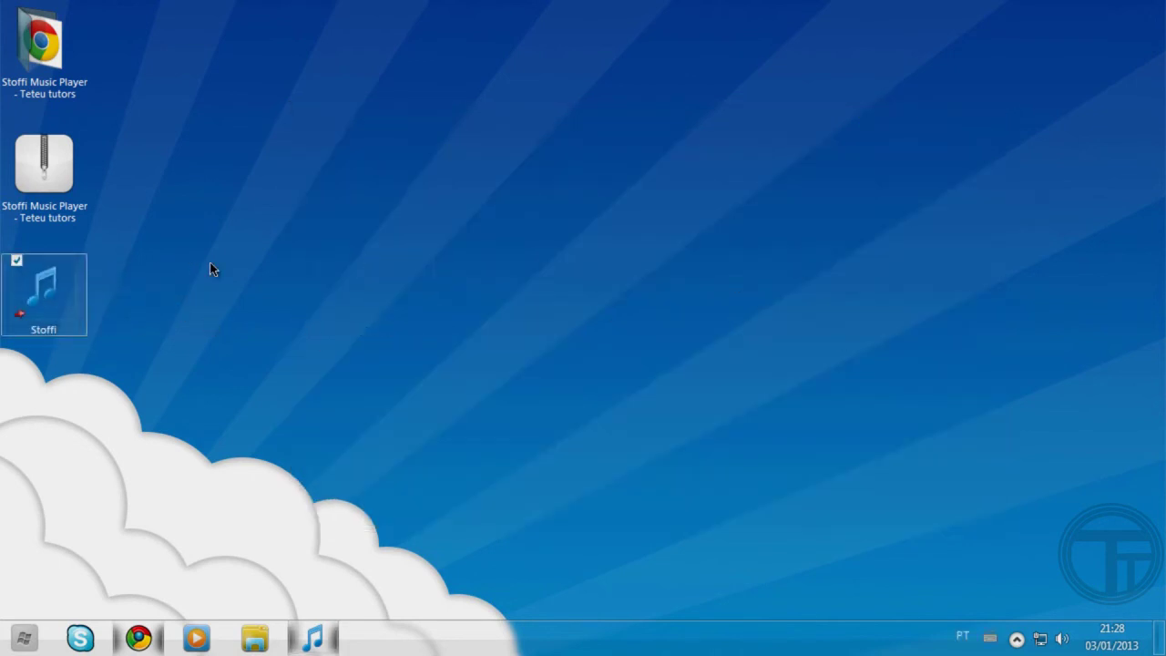
- Switch to Chrome, look through the posts on the Teteu Tutors blog and return to the Teteu Tutors YouTube channel
left_click(137, 638)
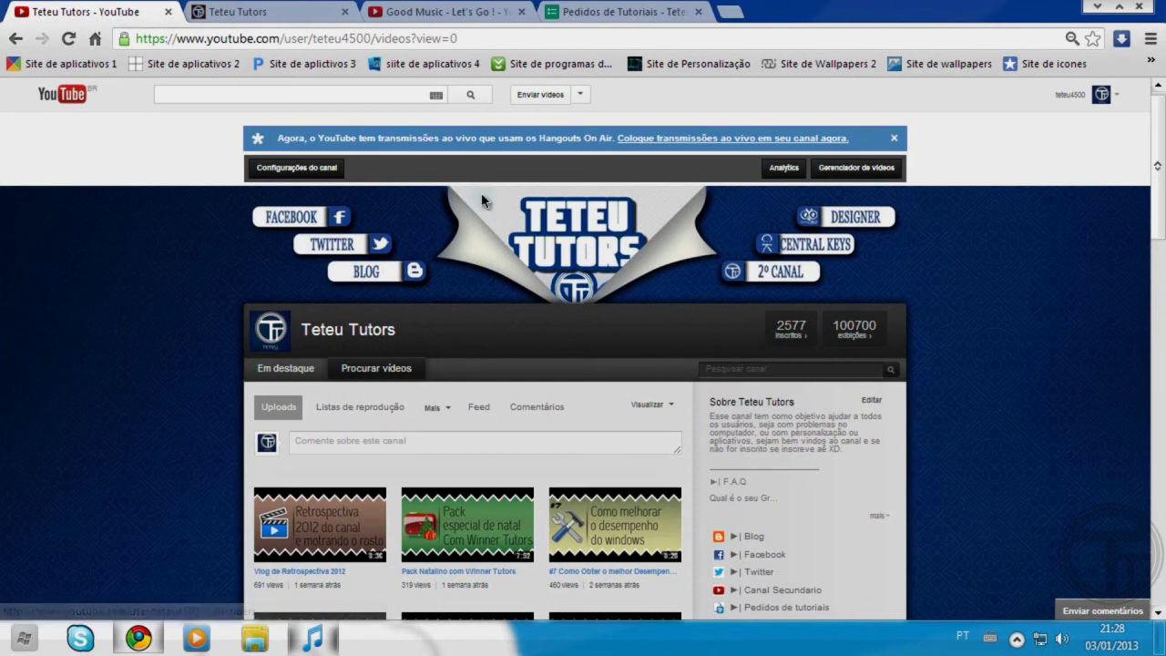
left_click(244, 11)
scroll(369, 237, "up", 5)
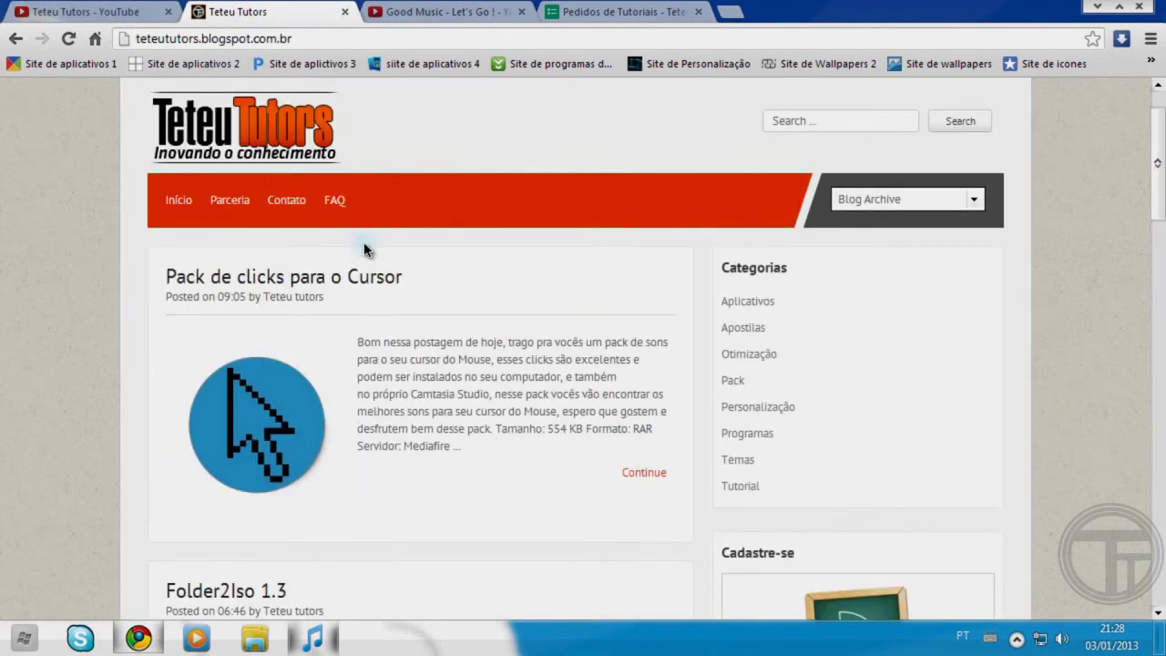
scroll(364, 249, "up", 1)
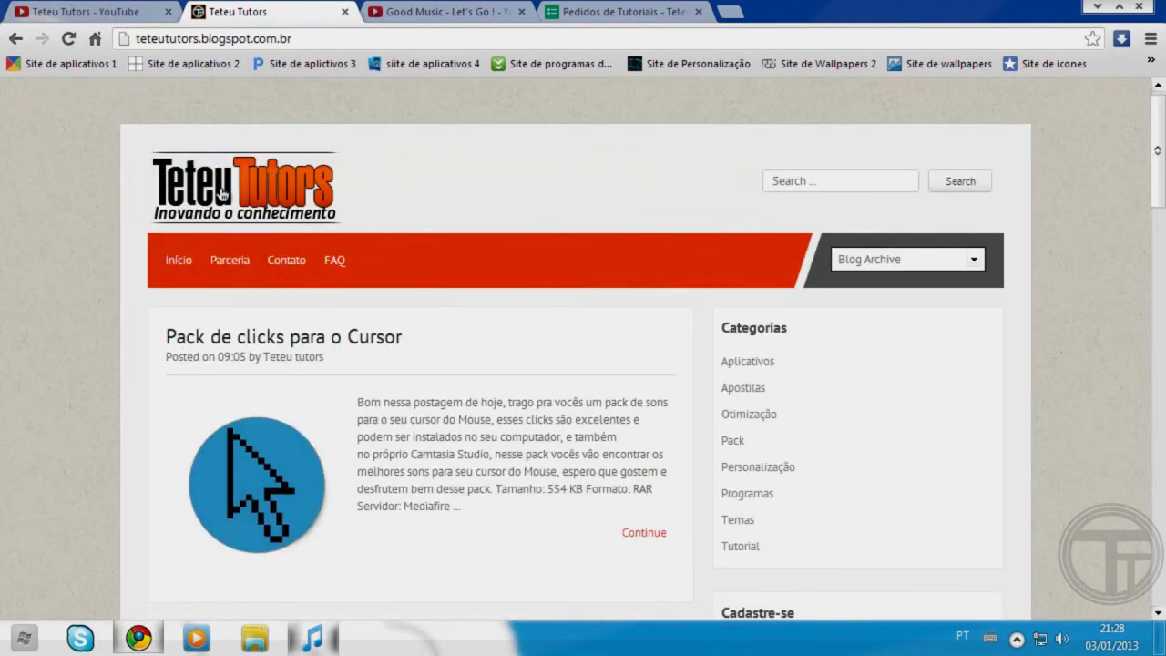
scroll(228, 187, "down", 3)
scroll(110, 291, "down", 3)
scroll(169, 355, "up", 5)
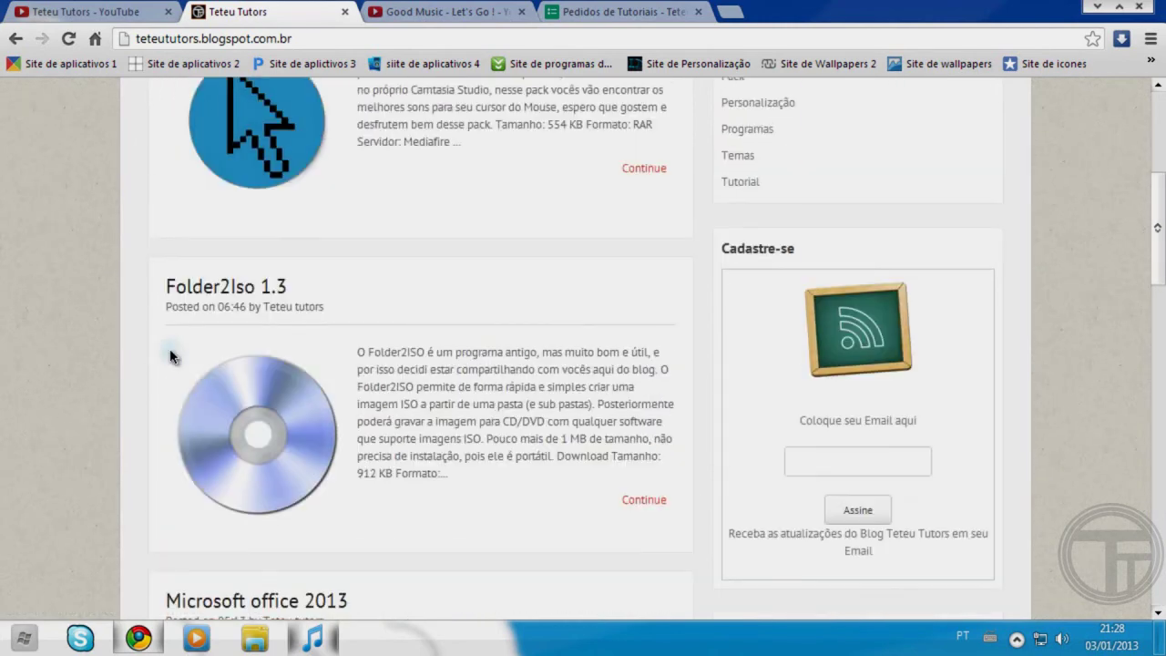
scroll(183, 222, "up", 1)
key("ctrl+shift+Tab")
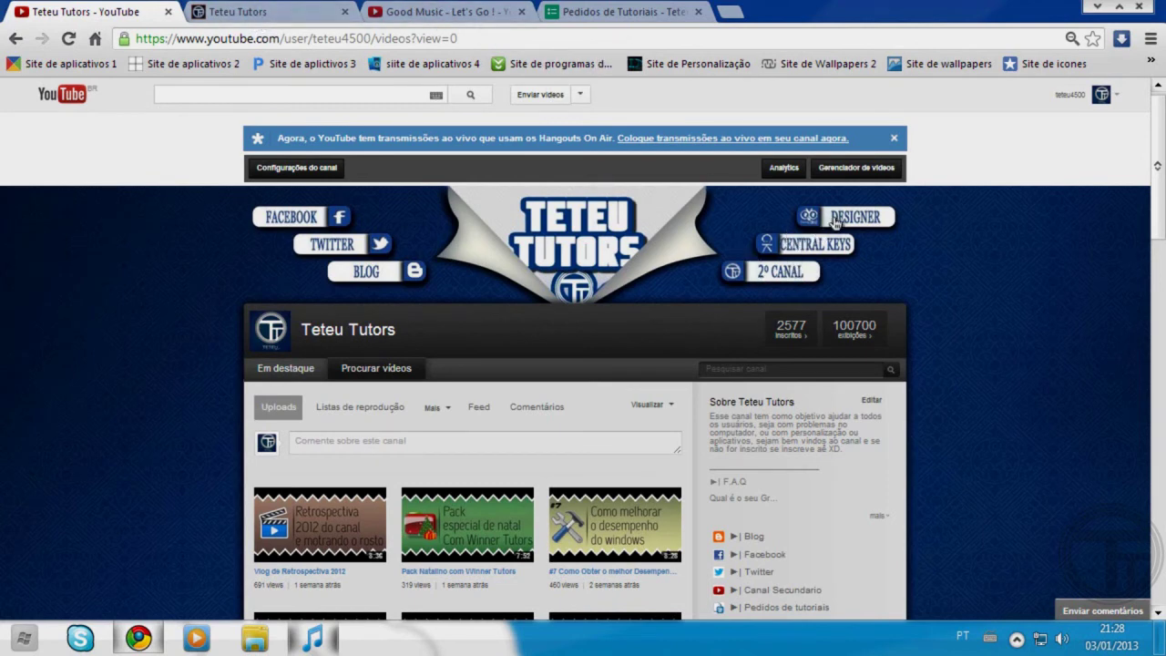
- Show the "Good Music - Let's Go !" YouTube channel and look through its uploaded videos
left_click(465, 12)
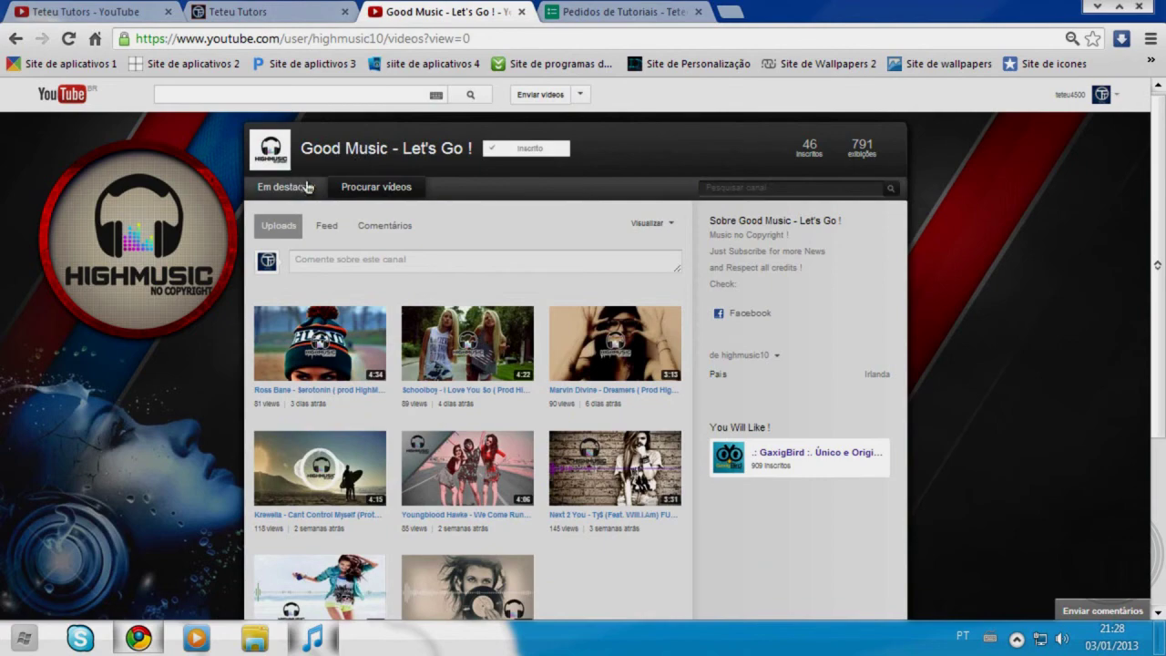
scroll(173, 264, "down", 2)
scroll(171, 255, "up", 1)
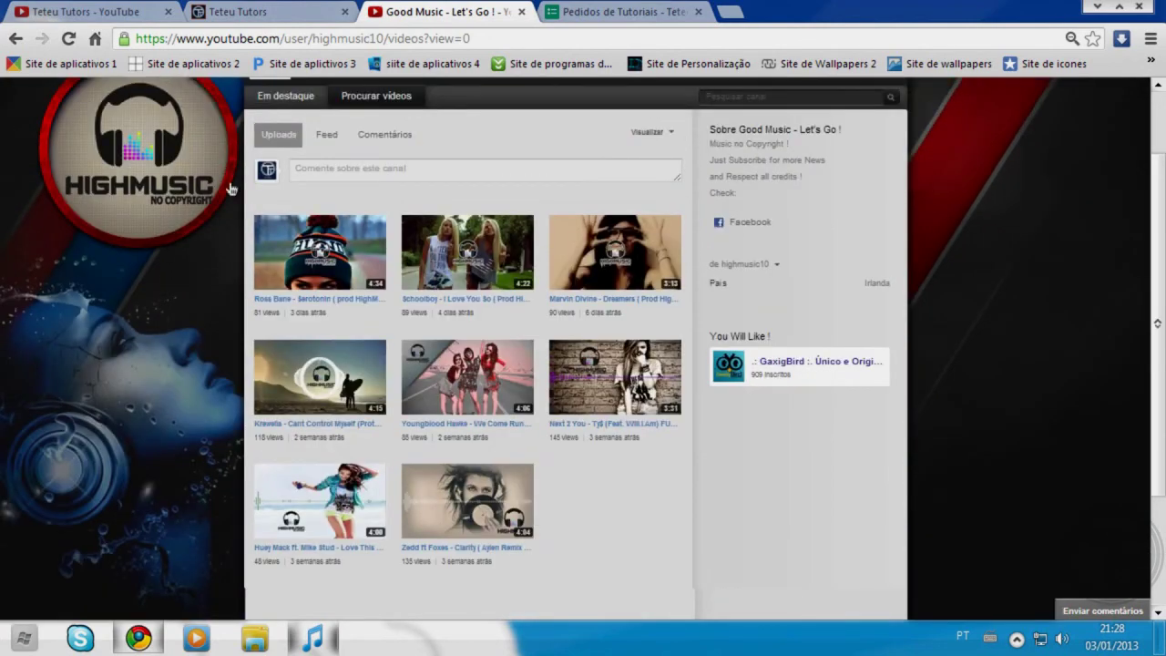
scroll(456, 319, "down", 2)
middle_click(681, 451)
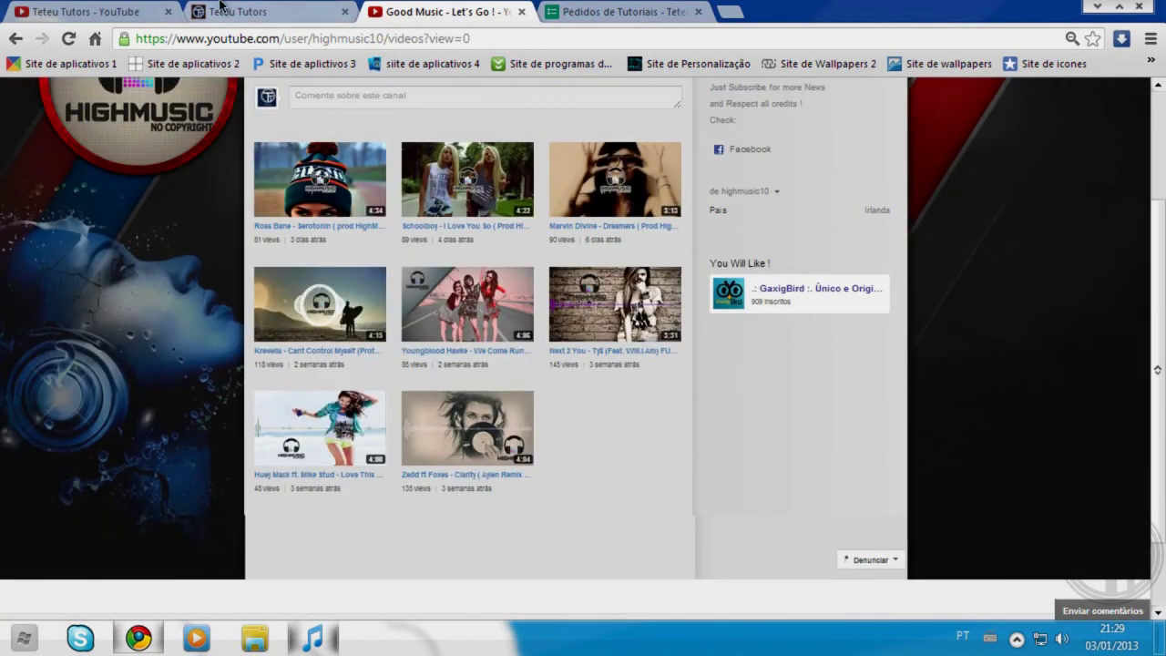
- Revisit the blog and both YouTube channels, and look through the Teteu Tutors channel's uploads and partner list
left_click(220, 10)
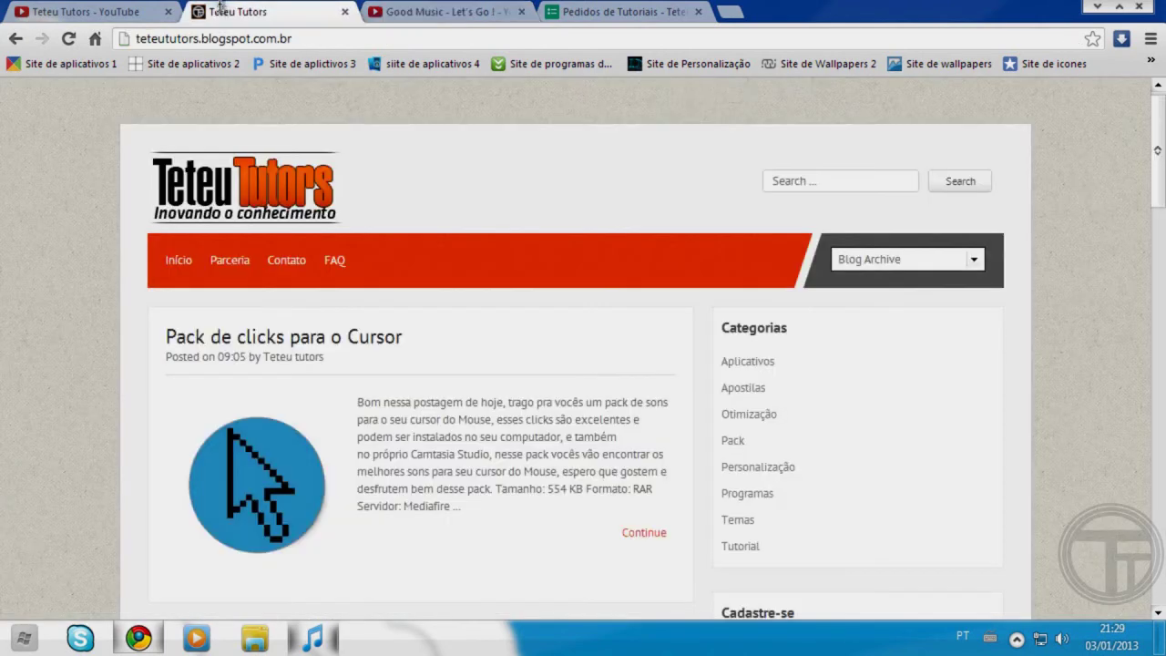
left_click(91, 11)
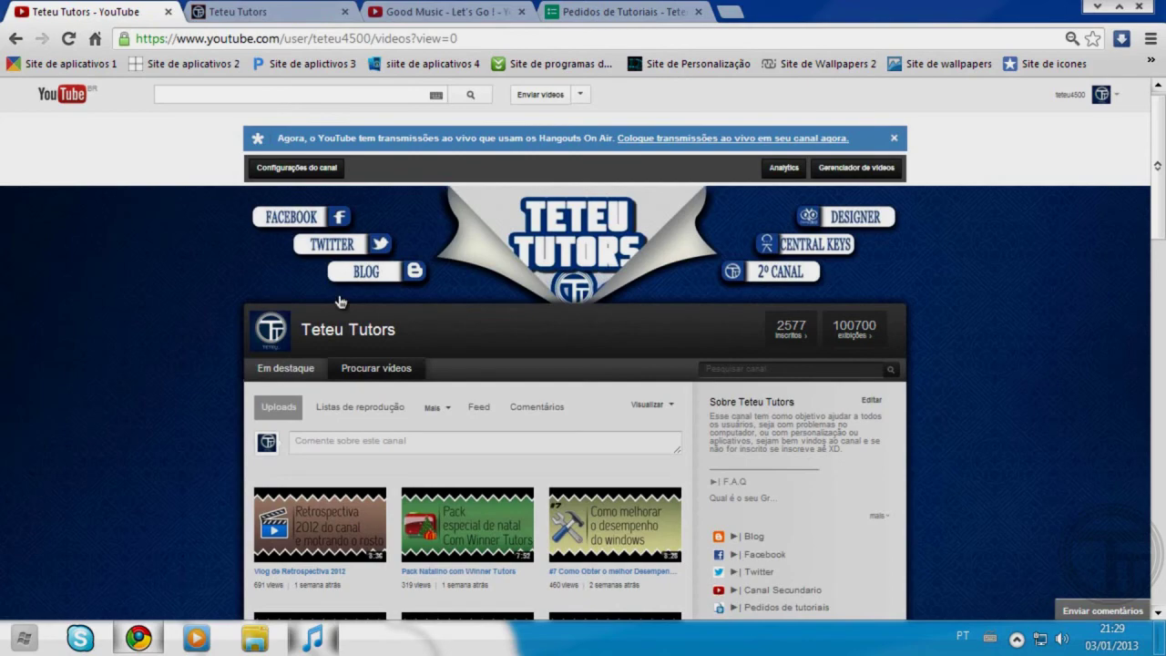
left_click(263, 10)
left_click(401, 11)
left_click(132, 9)
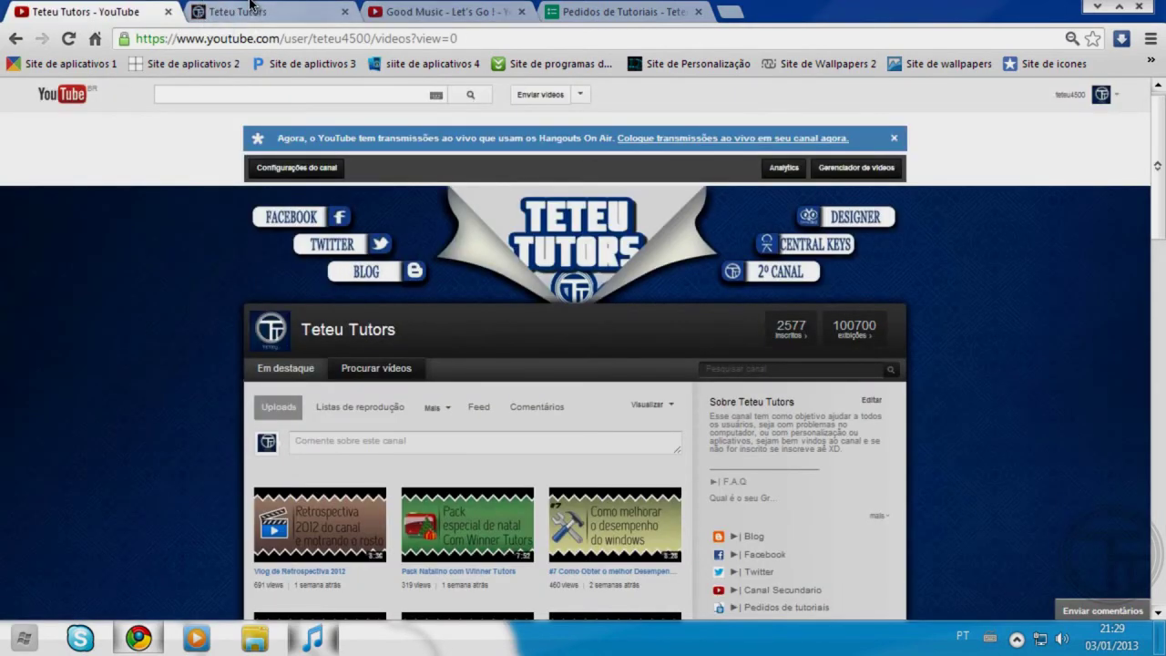
scroll(541, 355, "down", 5)
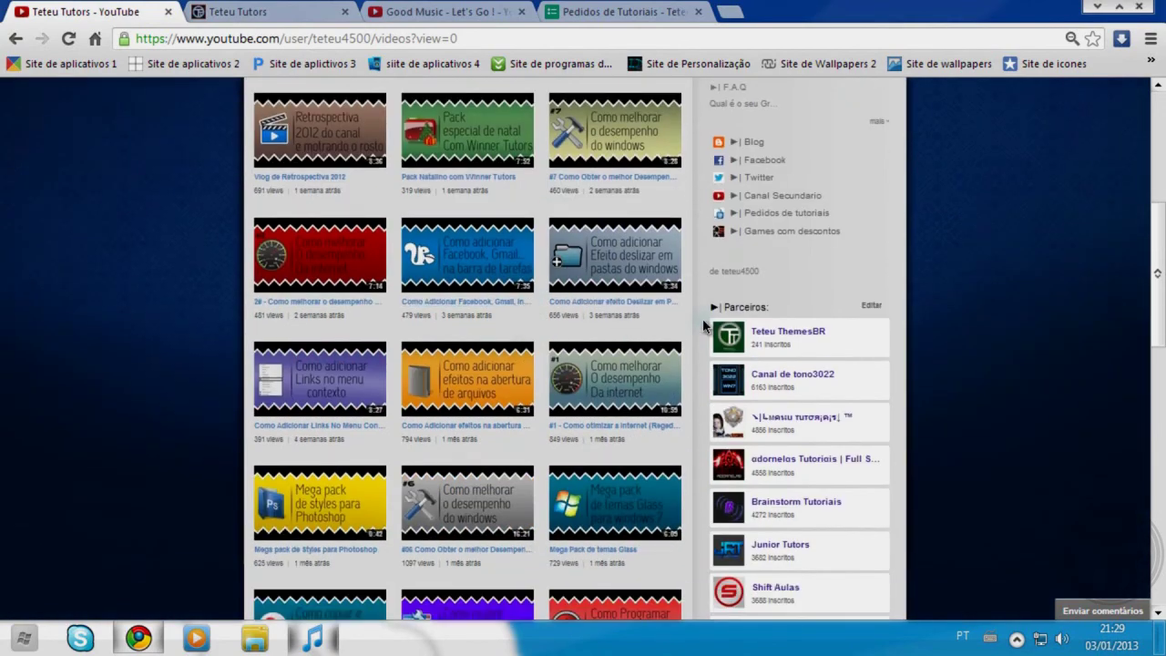
scroll(703, 318, "up", 5)
- Show the "Pedidos de Tutoriais" form and point out its name, contact, YouTube channel link and tutorial request fields
left_click(619, 11)
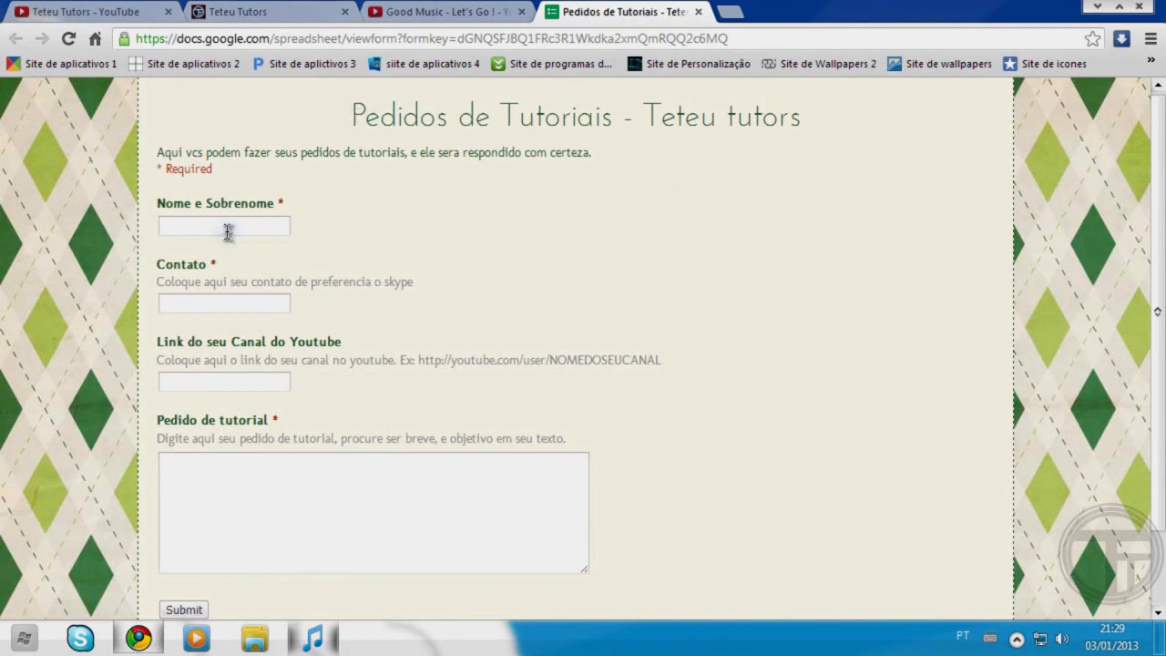
left_click(208, 304)
scroll(222, 353, "down", 1)
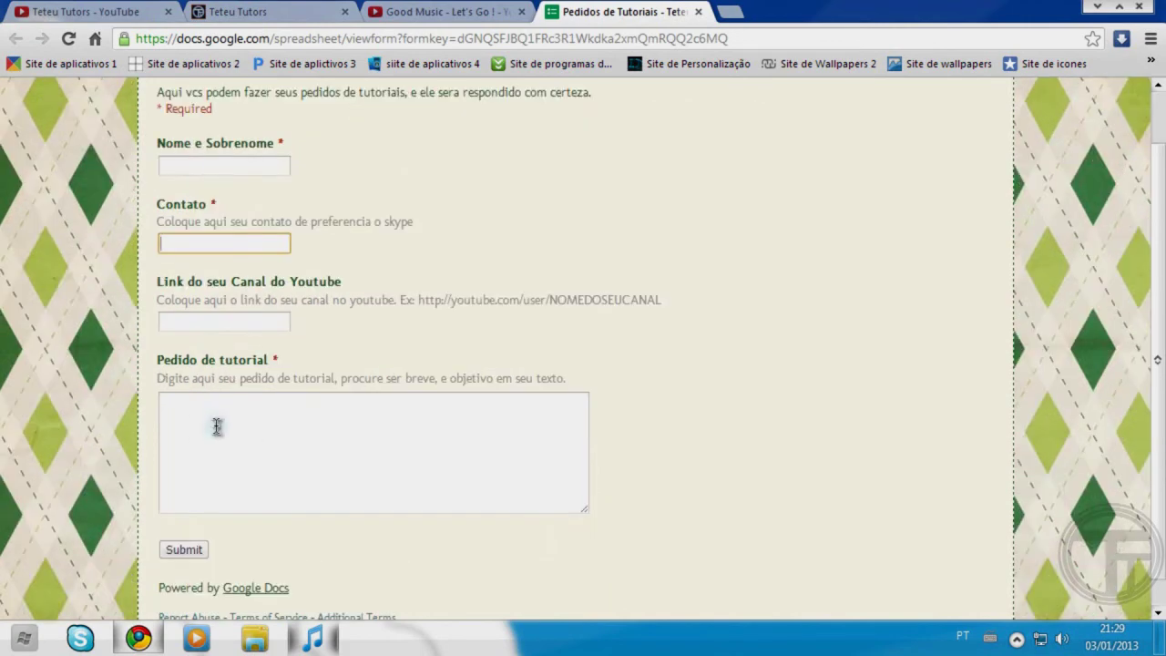
left_click(217, 426)
scroll(217, 421, "up", 1)
left_click(206, 225)
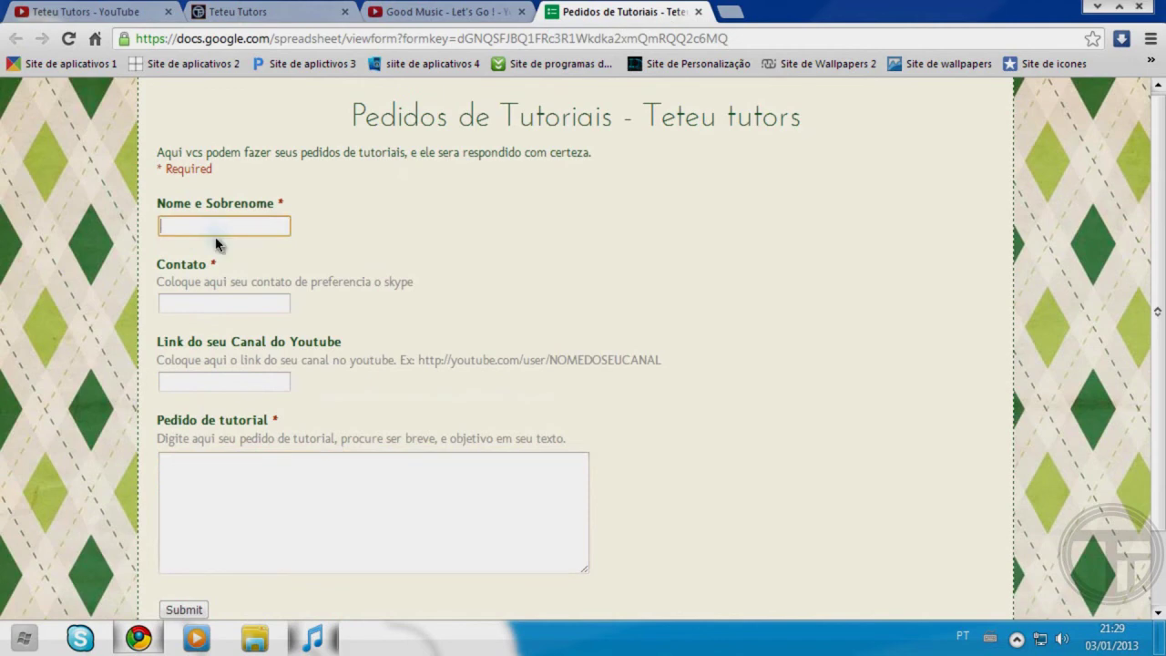
left_click(206, 305)
left_click(209, 382)
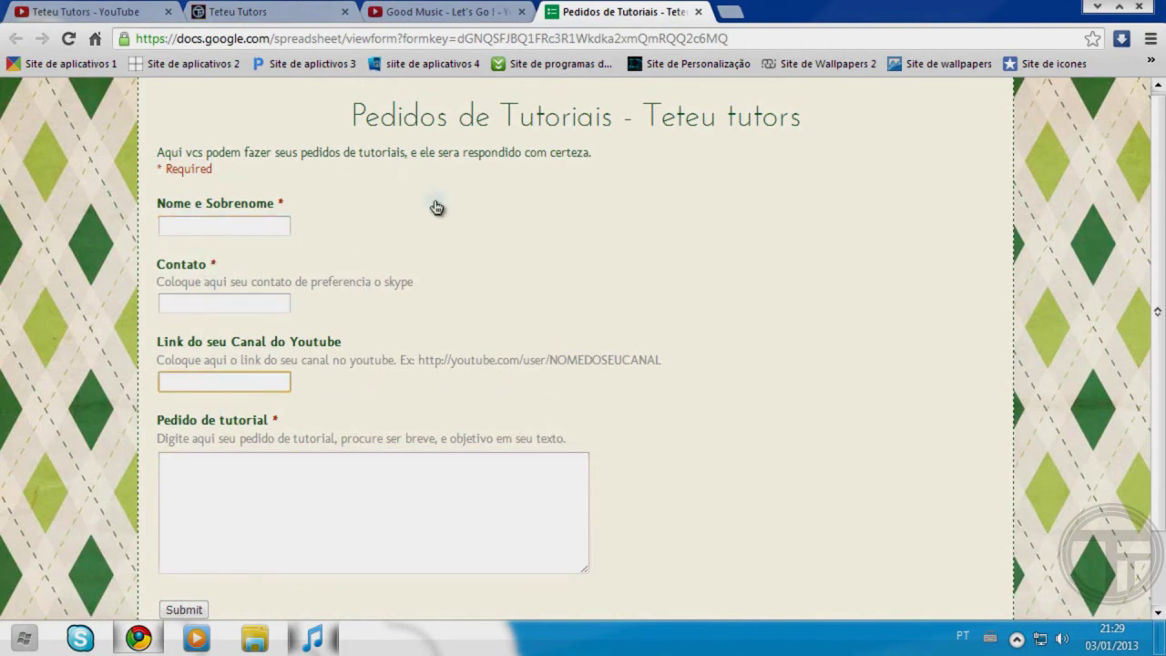
- Go back through the open pages to the beginning of the Teteu Tutors YouTube channel page
left_click(423, 12)
left_click(202, 7)
left_click(96, 12)
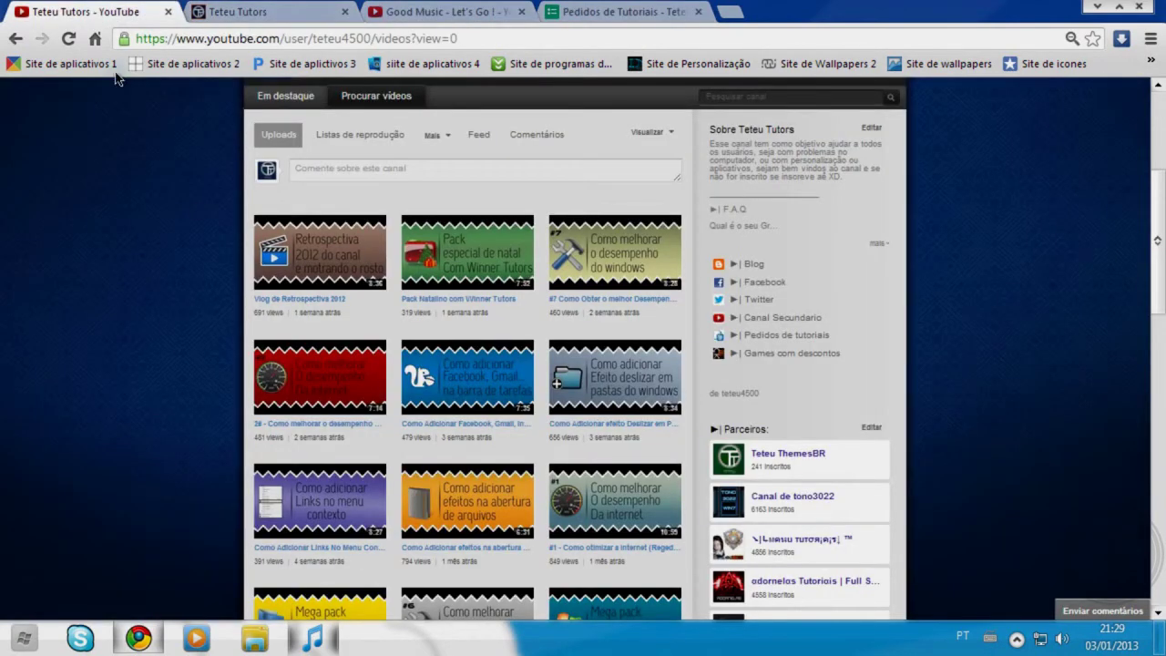
scroll(282, 251, "up", 3)
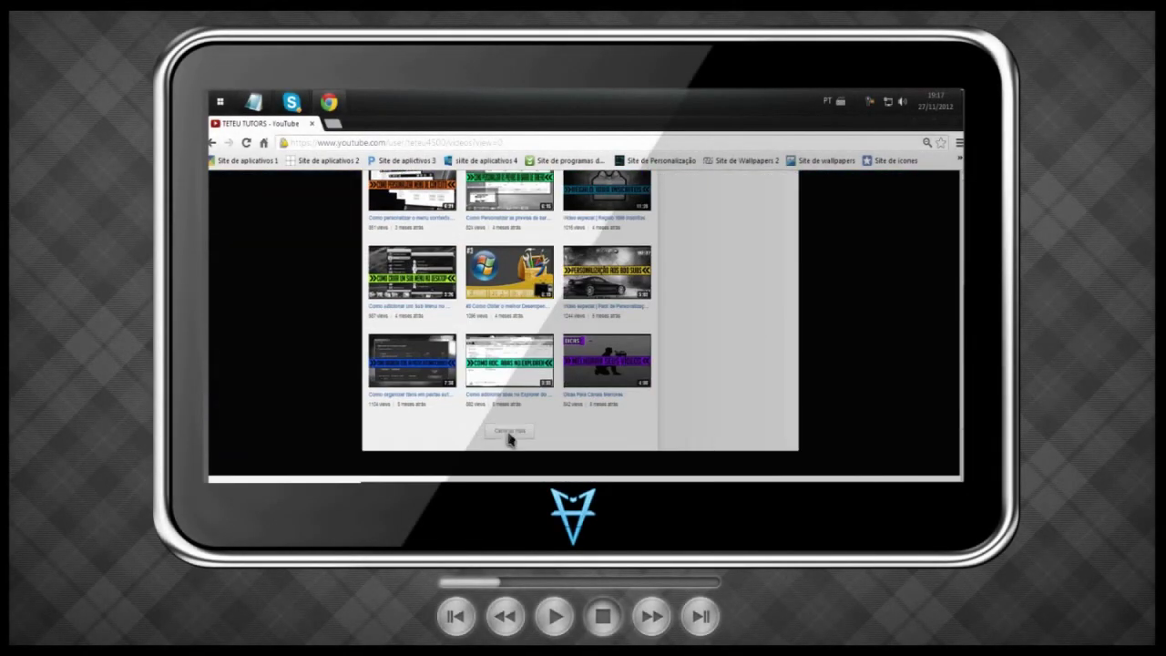
left_click(508, 432)
scroll(583, 328, "down", 5)
scroll(583, 328, "up", 10)
scroll(738, 268, "up", 3)
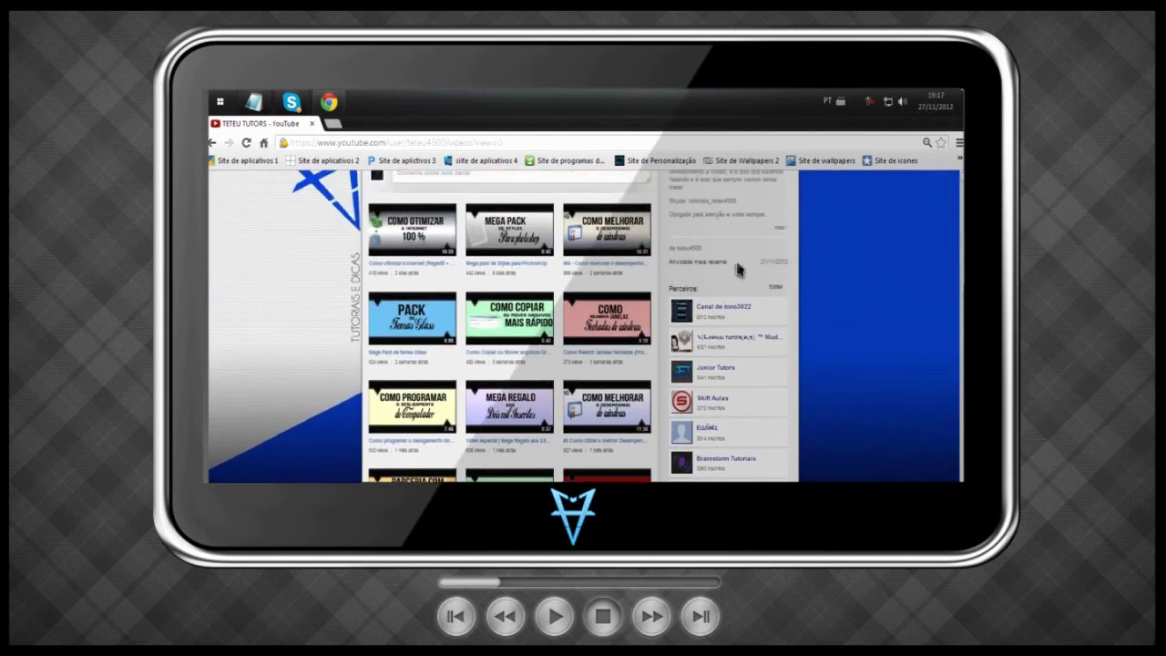